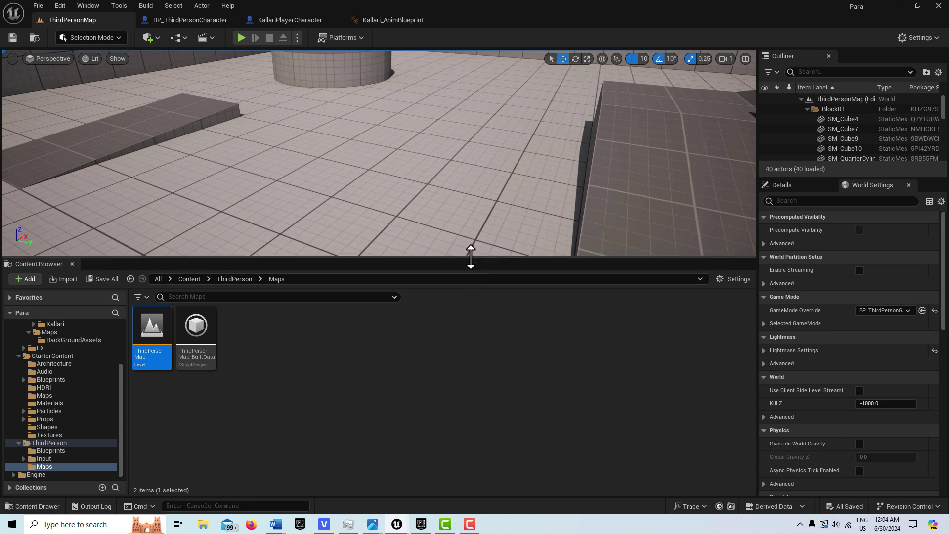
Enlarge the level viewport and play-test the existing character in ThirdPersonMap by running around and jumping, ending the session when done.
drag(470, 256, 492, 334)
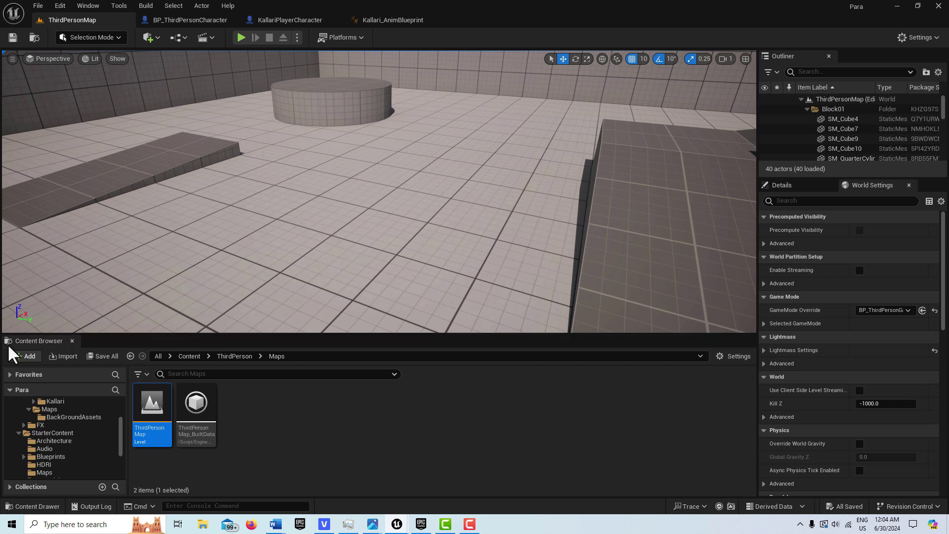
key(alt+p)
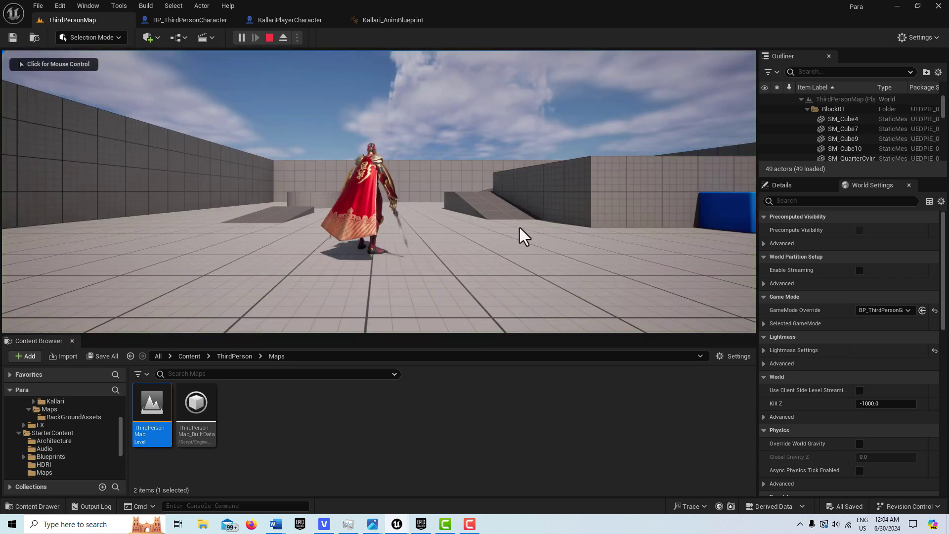
click(455, 240)
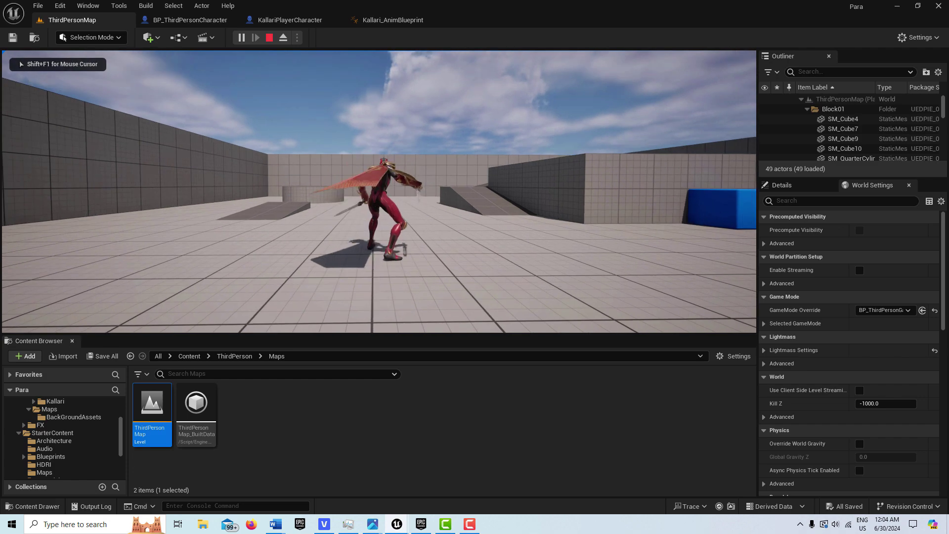
key(w)
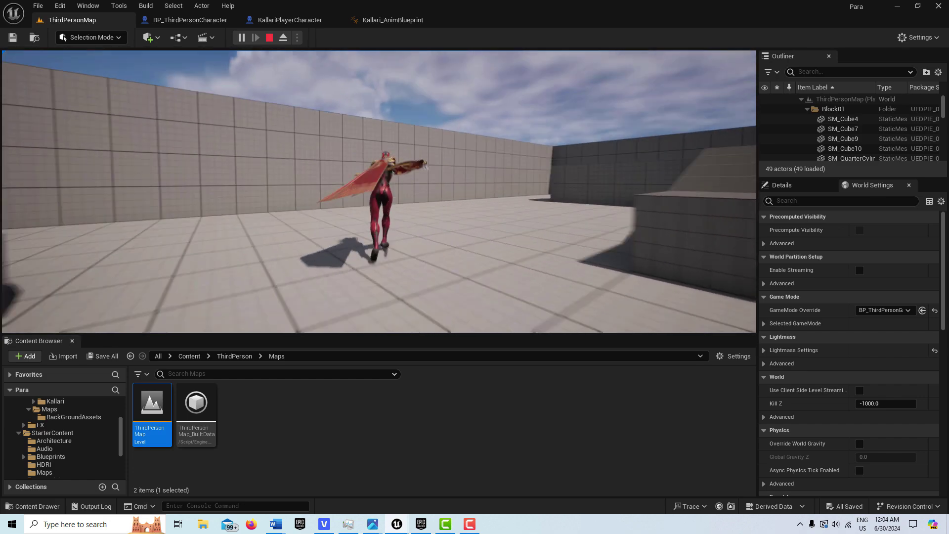
key(a)
key(s)
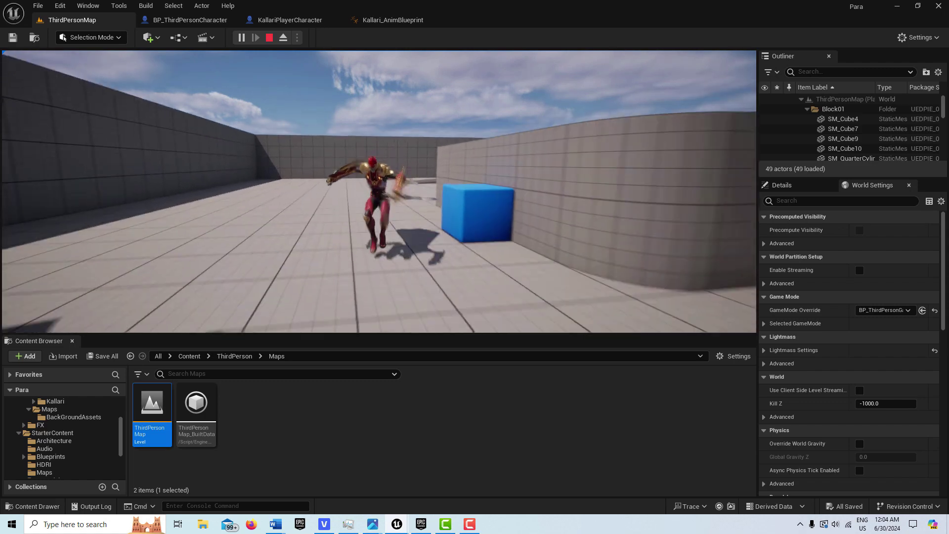
key(w)
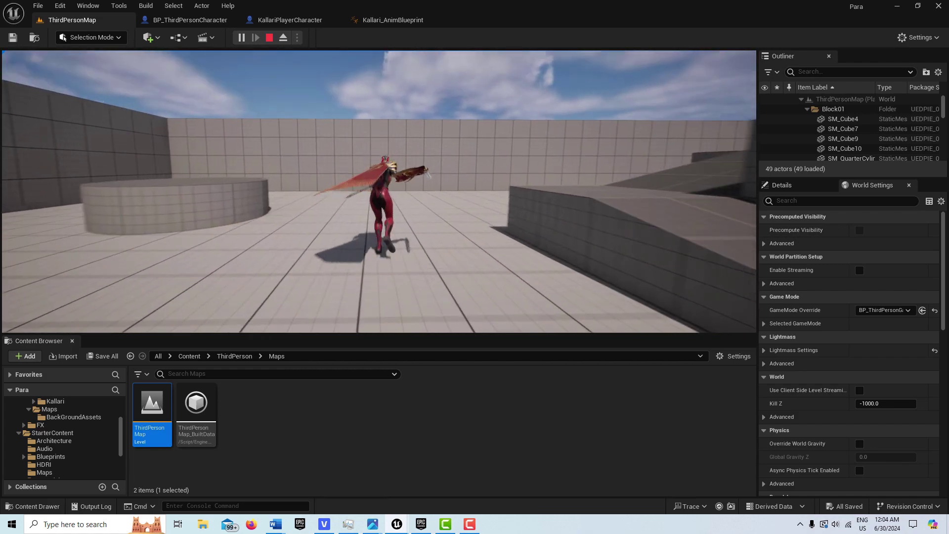
key(s)
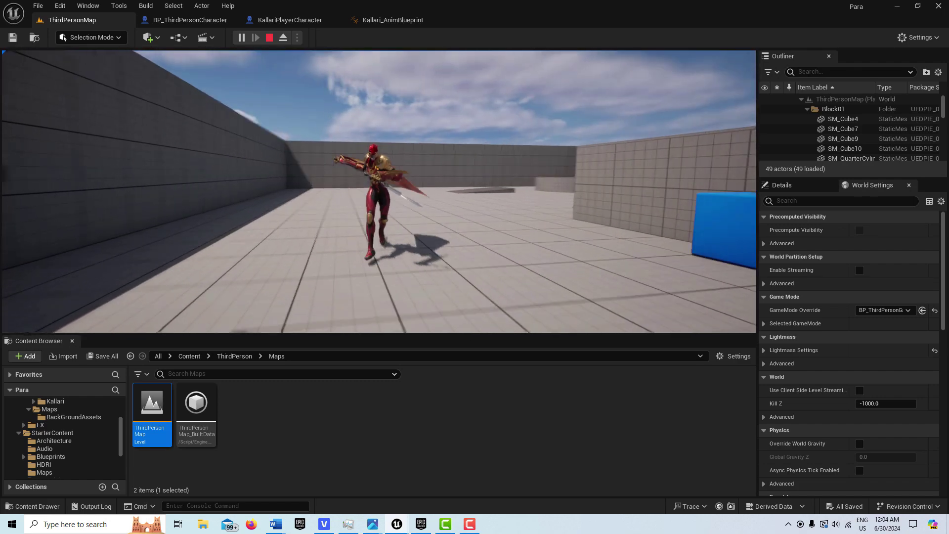
key(w)
key(space)
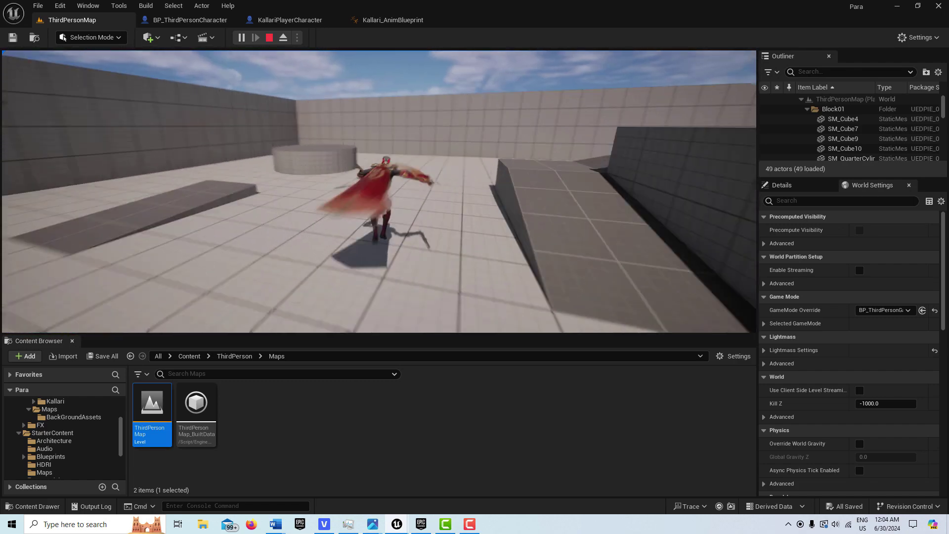
key(Escape)
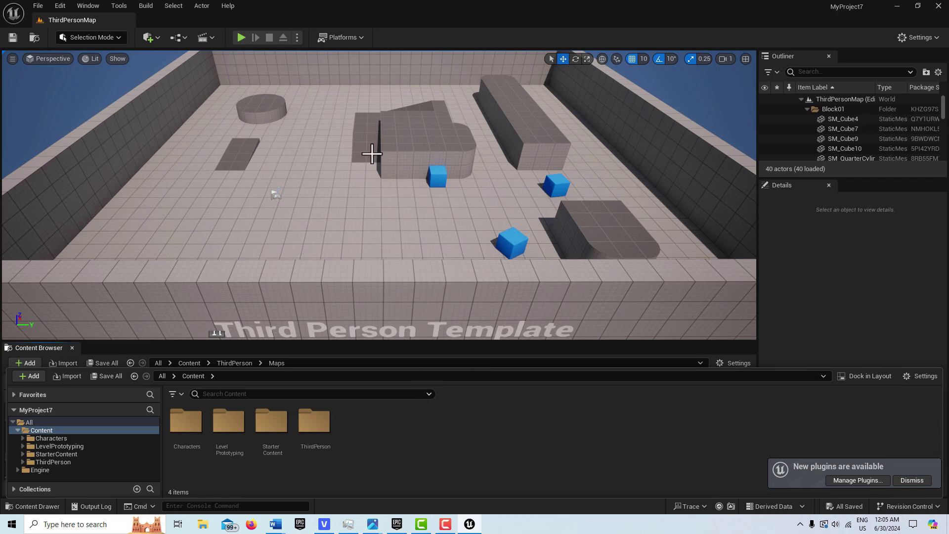
Switch to the Epic Games Launcher library and add Paragon: Crunch to MyProject7.
click(397, 525)
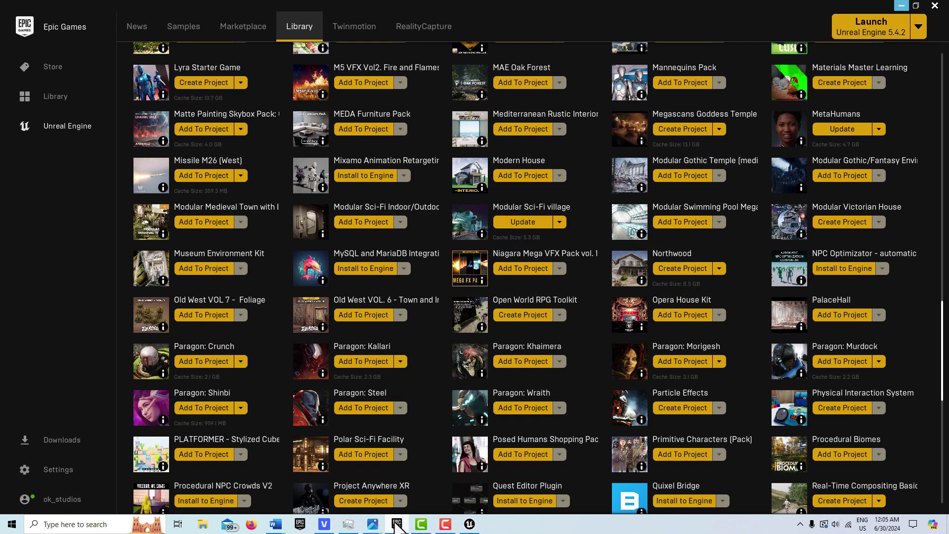
scroll(493, 333, down, 1)
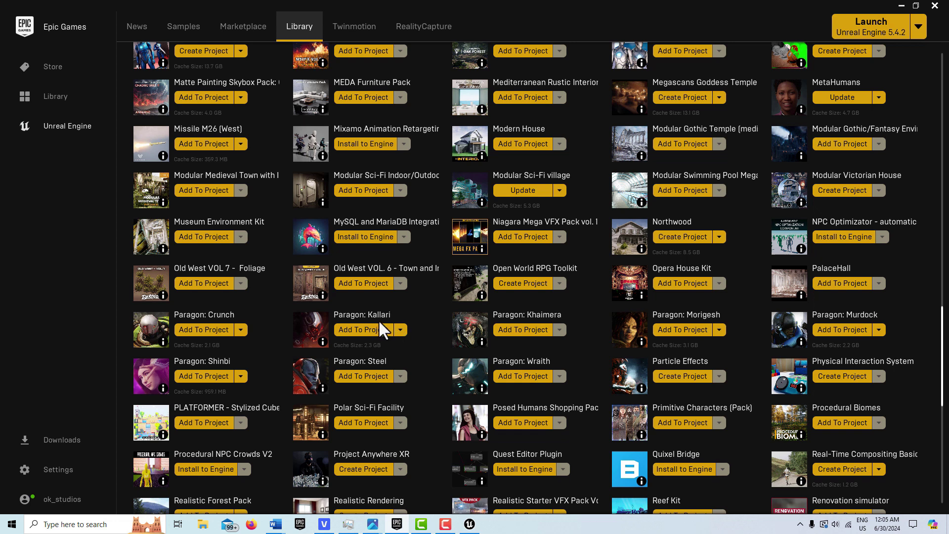
click(208, 330)
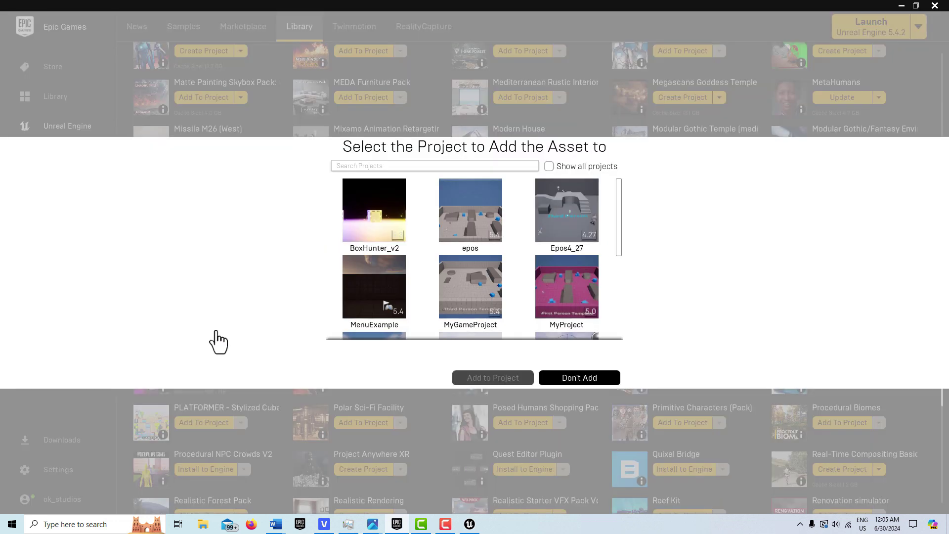
scroll(562, 254, down, 5)
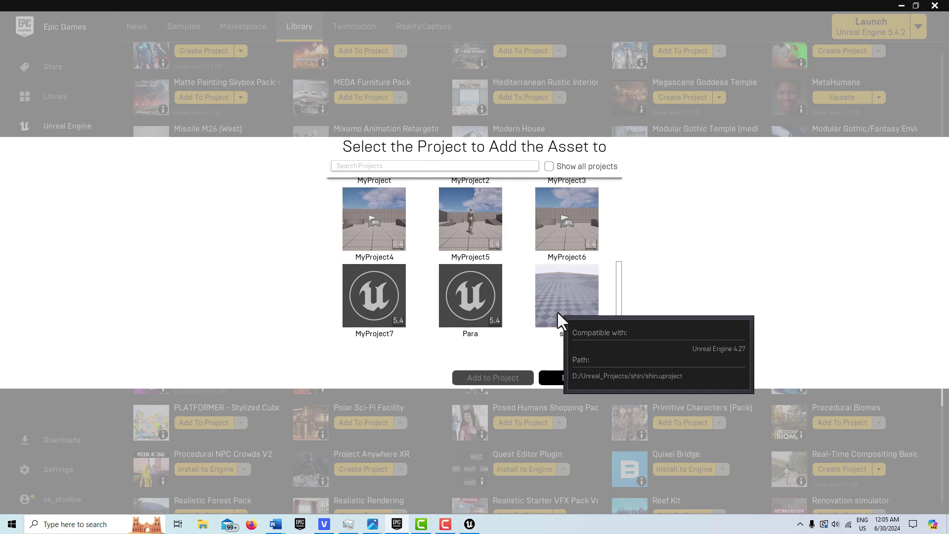
click(359, 299)
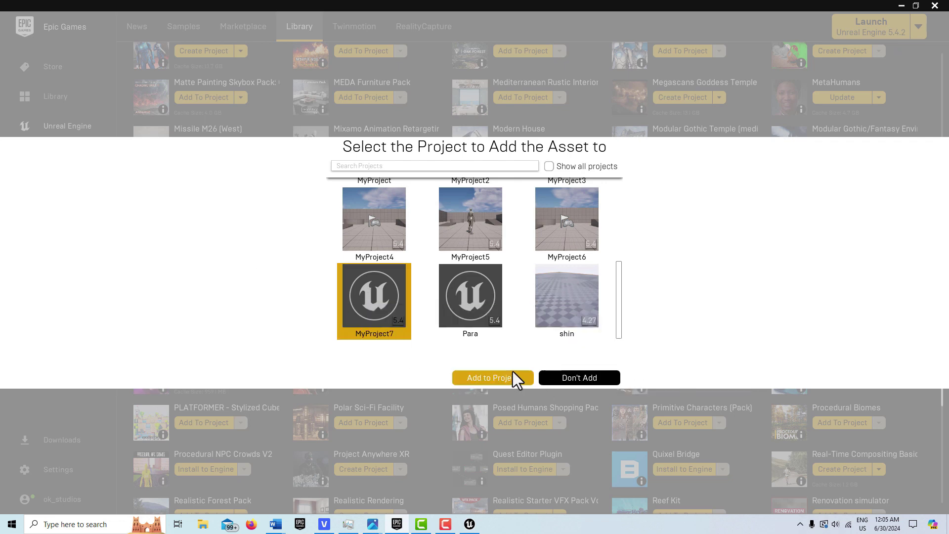
click(515, 376)
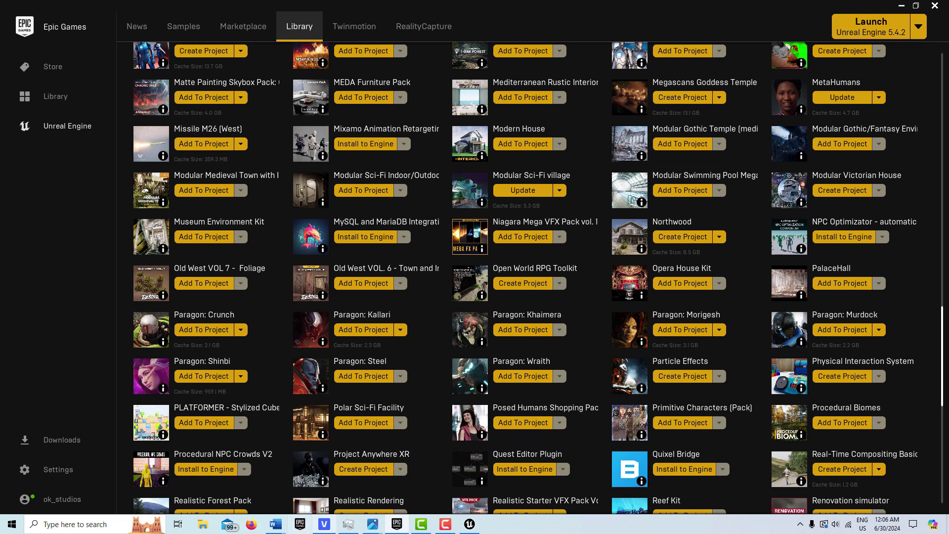
Switch back to the MyProject7 Unreal Editor, open BP_ThirdPersonCharacter from ThirdPerson/Blueprints, and dock it beside the level.
mouse_move(469, 526)
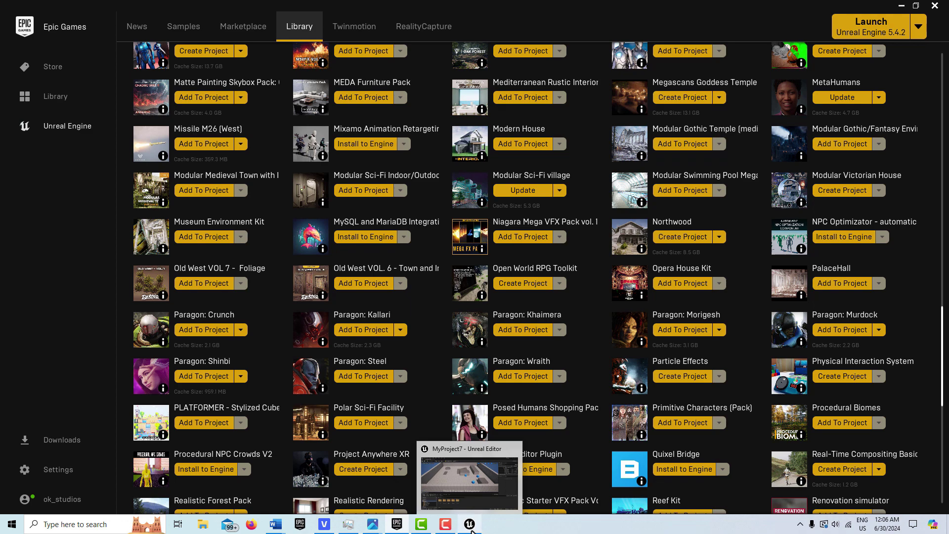
click(471, 529)
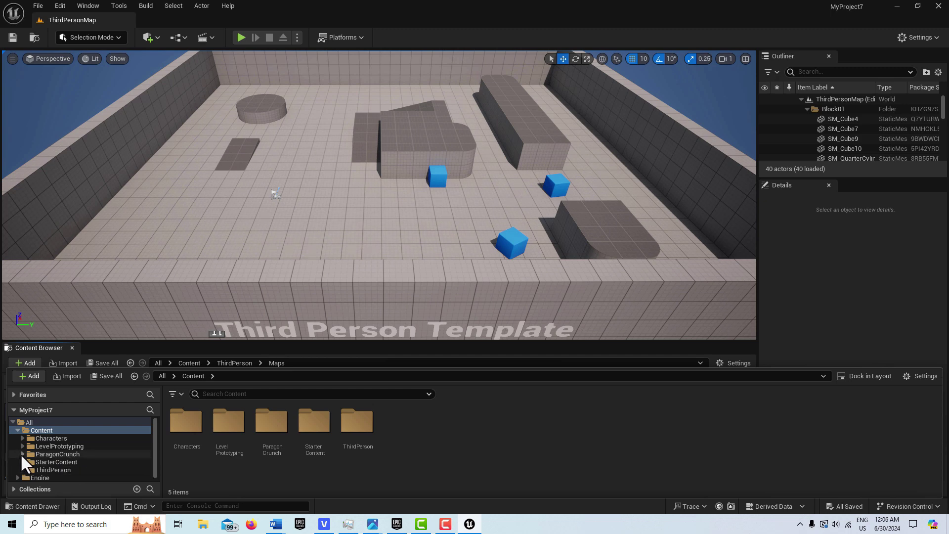
click(55, 470)
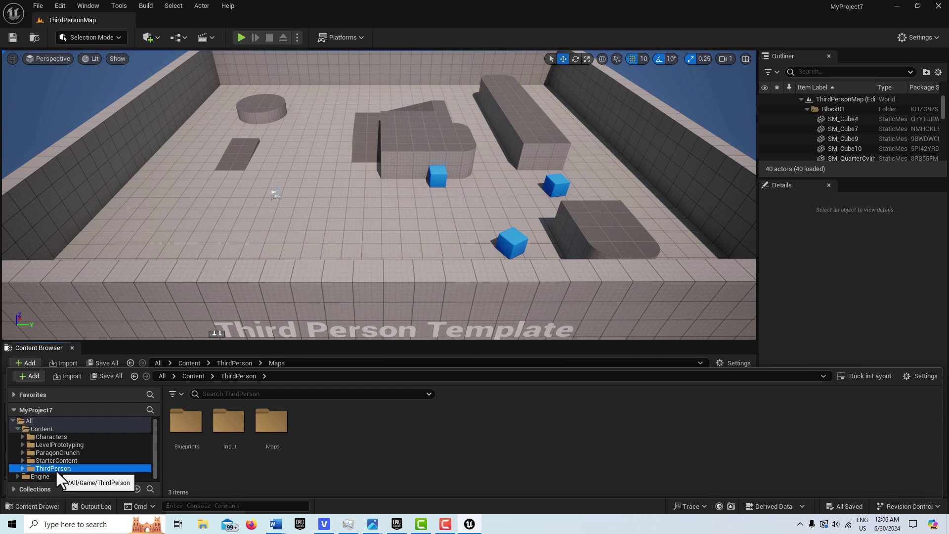
click(22, 468)
scroll(117, 450, down, 1)
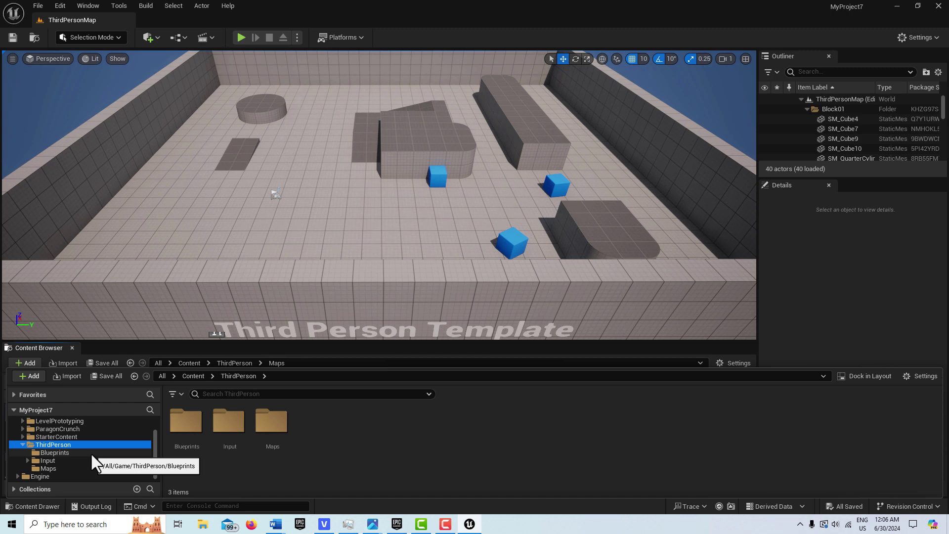
click(68, 453)
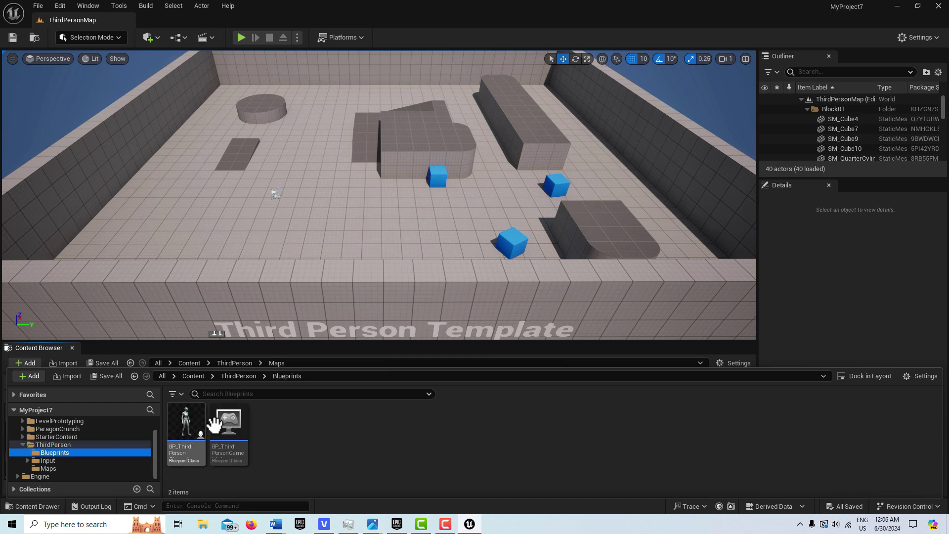
double_click(180, 427)
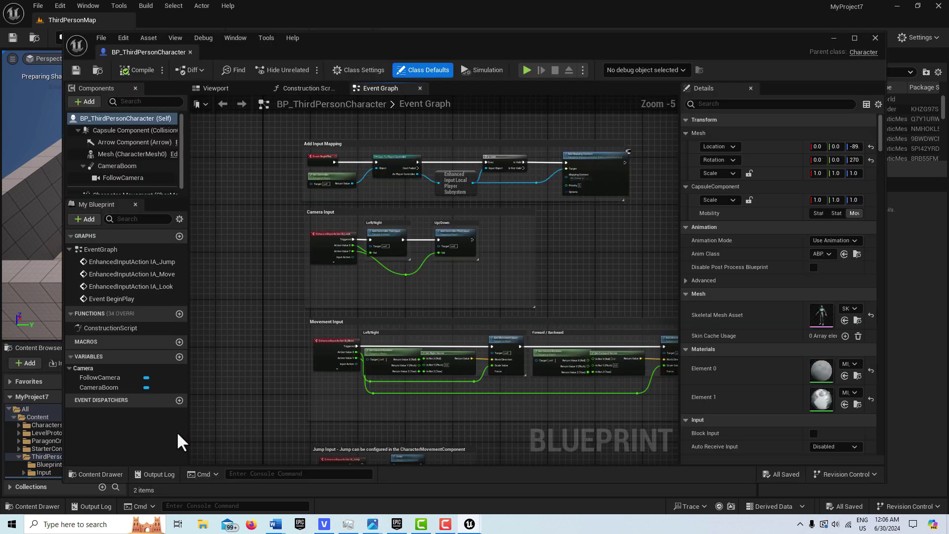
drag(167, 55, 197, 25)
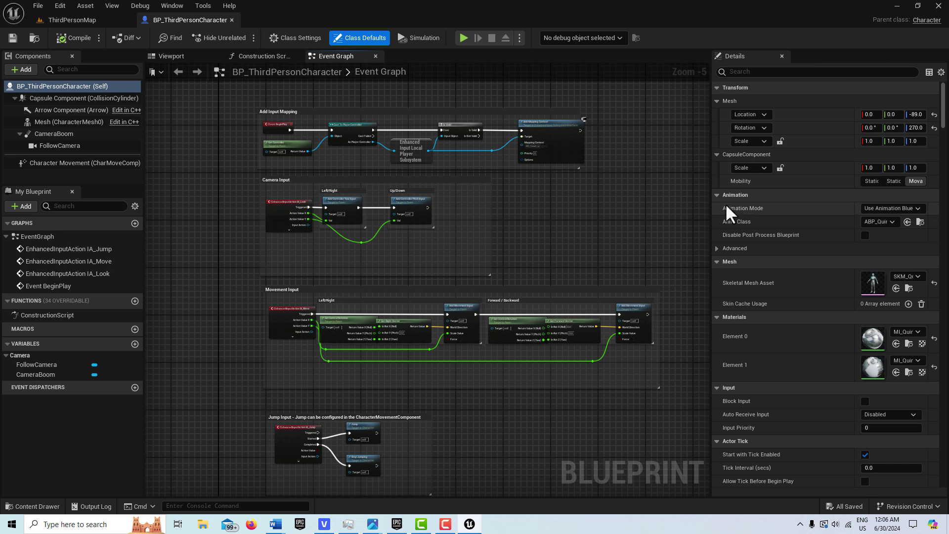
Set the character's Skeletal Mesh Asset to Crunch_Military, show the model in the blueprint's viewport, and compile.
click(917, 278)
scroll(892, 417, up, 5)
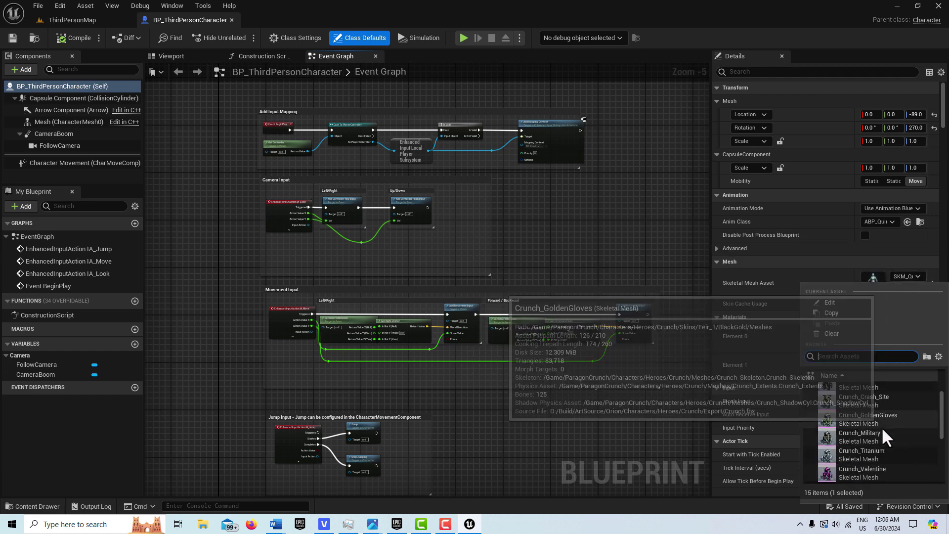
scroll(876, 424, up, 3)
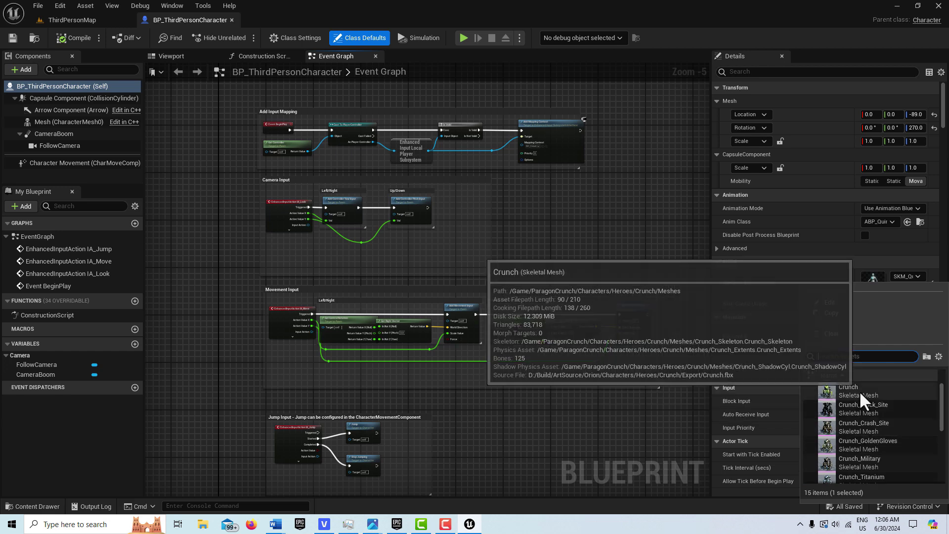
mouse_move(846, 406)
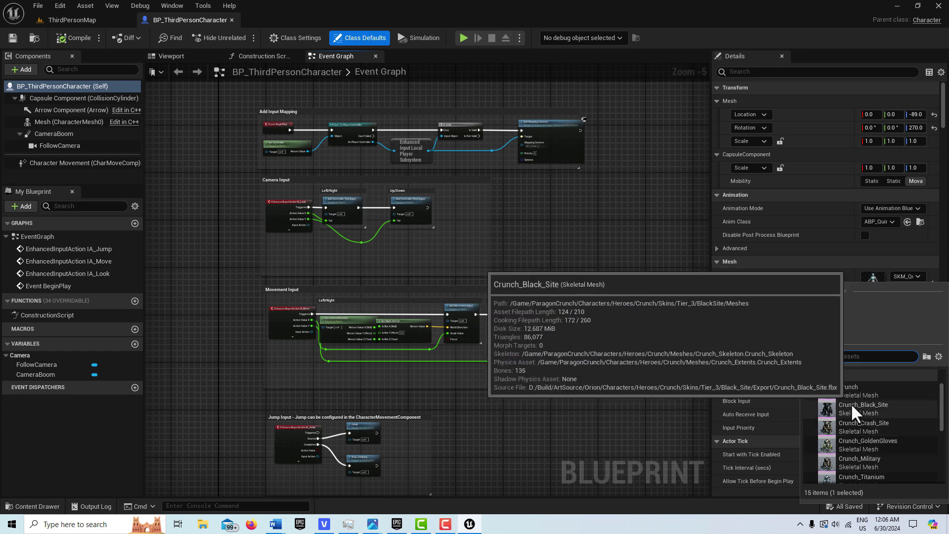
mouse_move(845, 431)
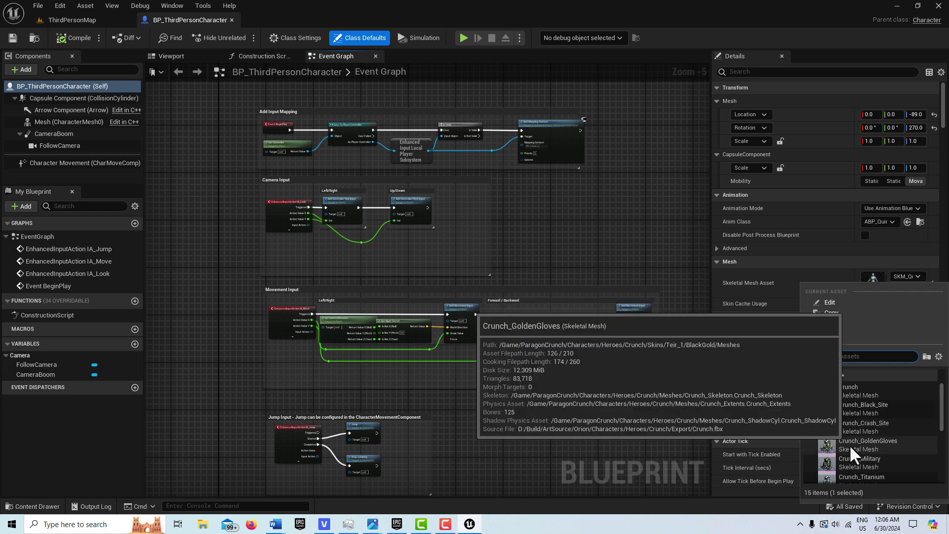
click(852, 461)
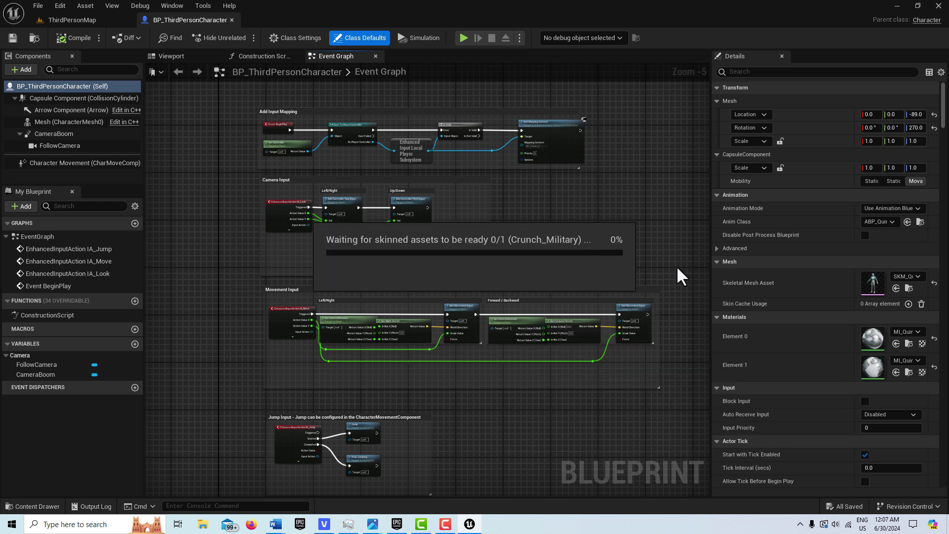
click(190, 57)
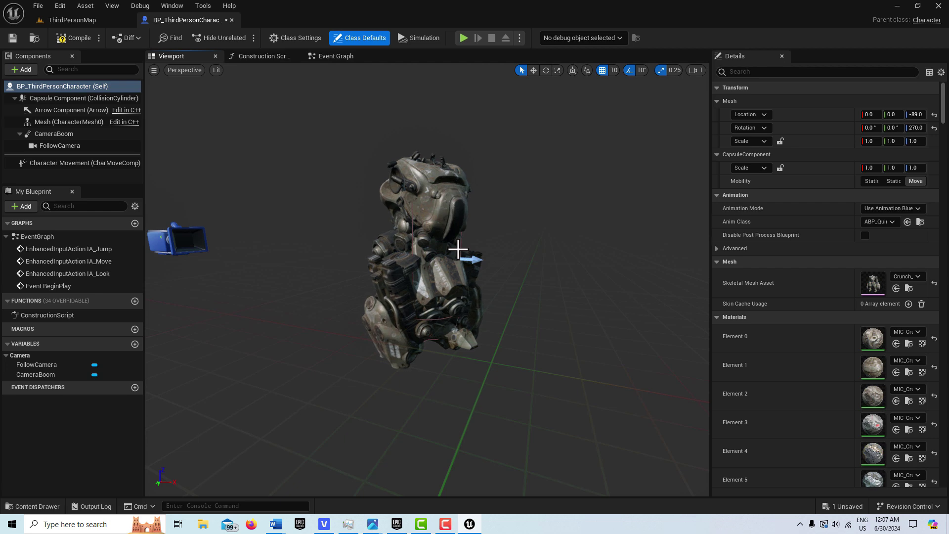
click(65, 43)
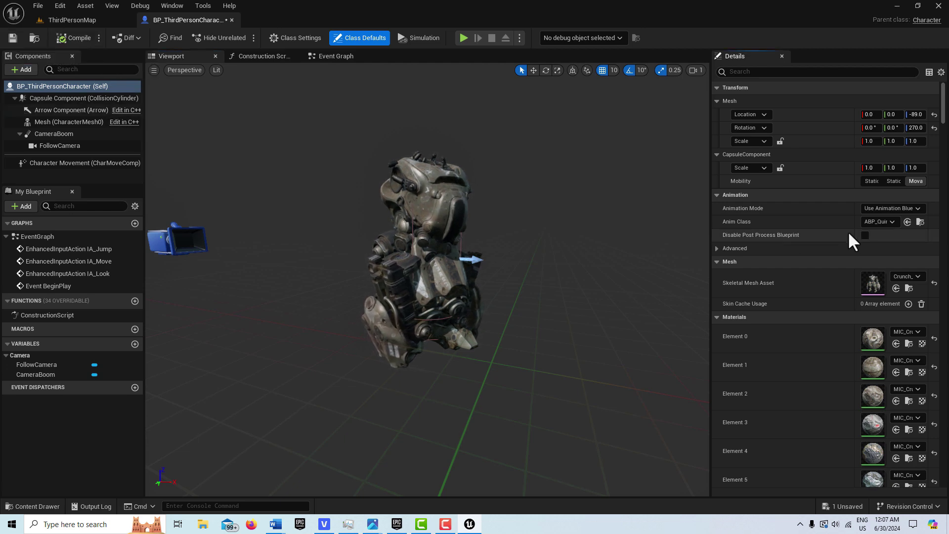
Set the character's Anim Class to Crunch_AnimBlueprint, and compile and save the blueprint.
click(891, 220)
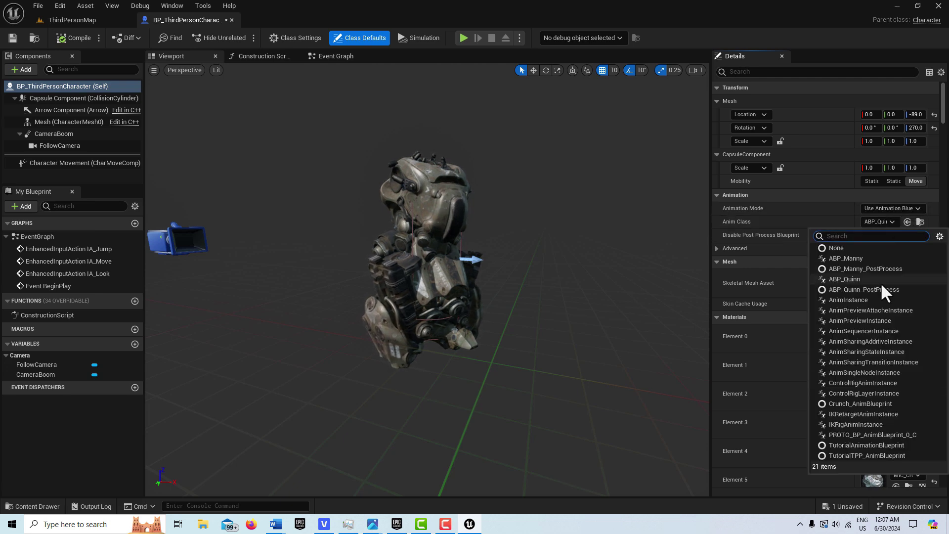
click(867, 404)
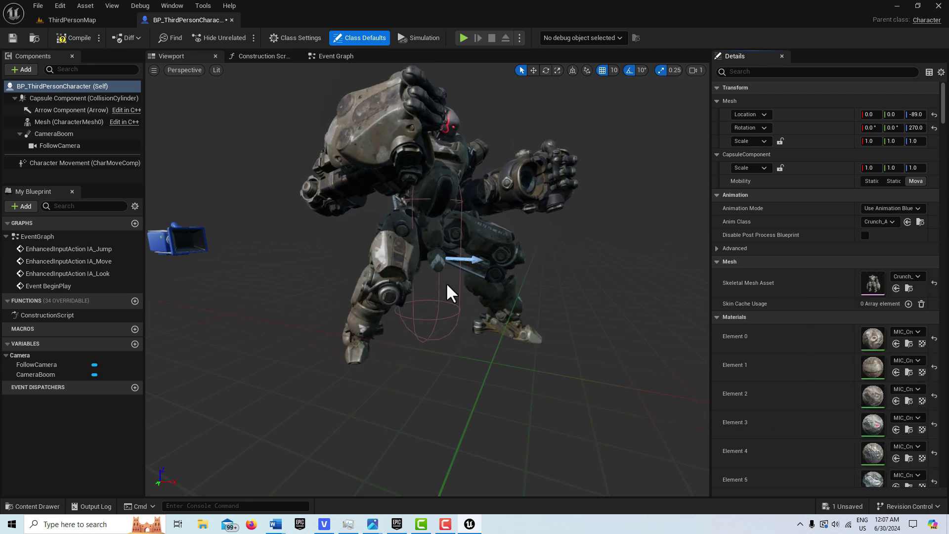
right_drag(529, 373, 500, 317)
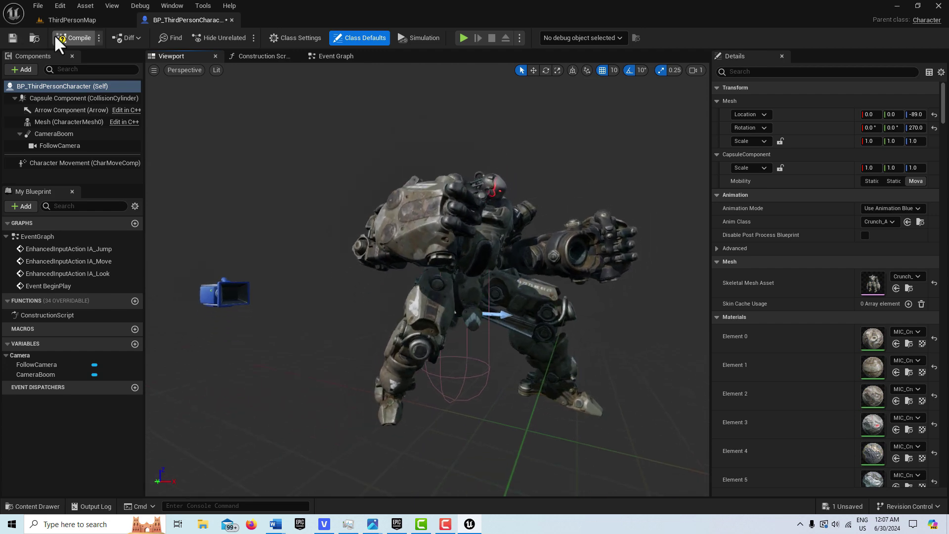
click(67, 39)
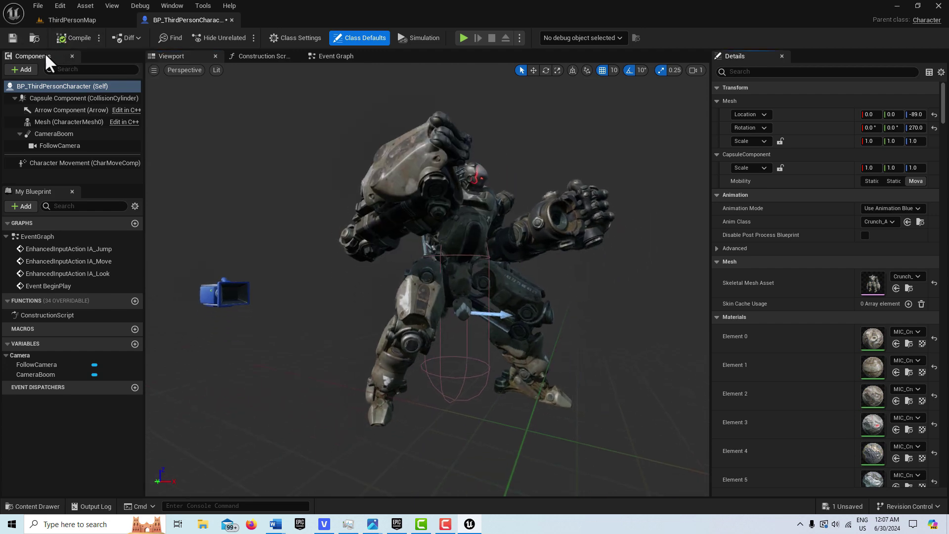
click(12, 42)
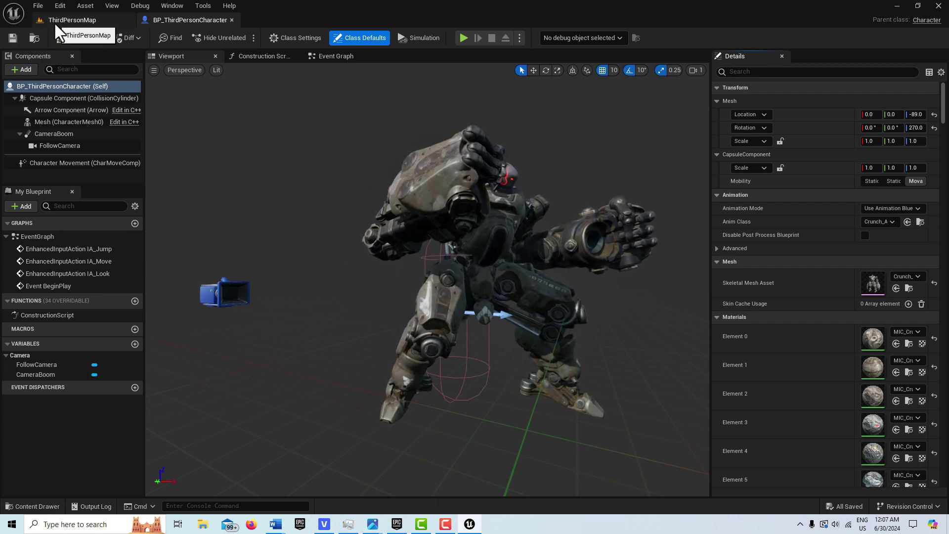
Return to the ThirdPersonMap level, start a play test, and open the CrunchPlayerCharacter blueprint flagged with compile errors.
click(78, 25)
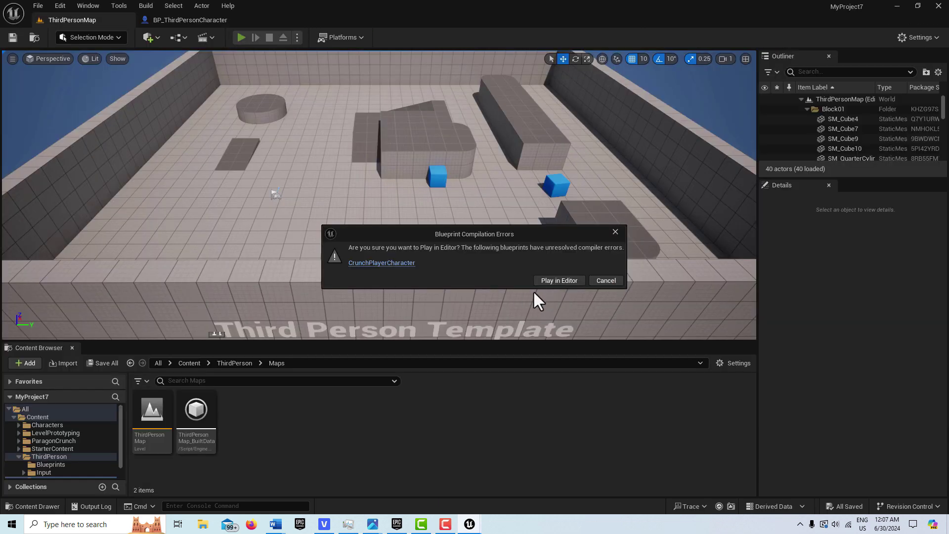
click(395, 263)
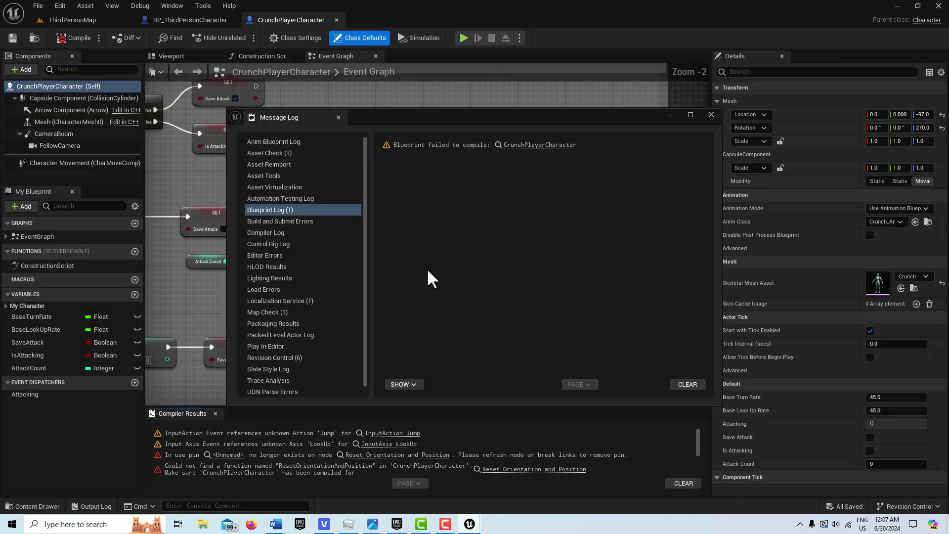
click(711, 114)
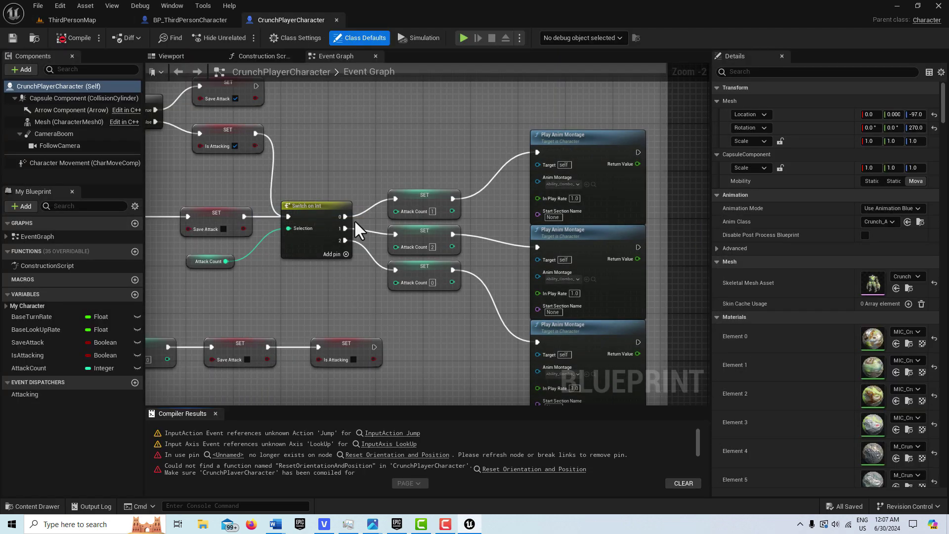
Delete the "Press R to reset VR orientation and position" comment group and its nodes from CrunchPlayerCharacter's Event Graph.
scroll(402, 219, down, 3)
scroll(401, 219, down, 1)
right_drag(473, 137, 583, 386)
scroll(591, 339, up, 2)
right_drag(570, 277, 727, 380)
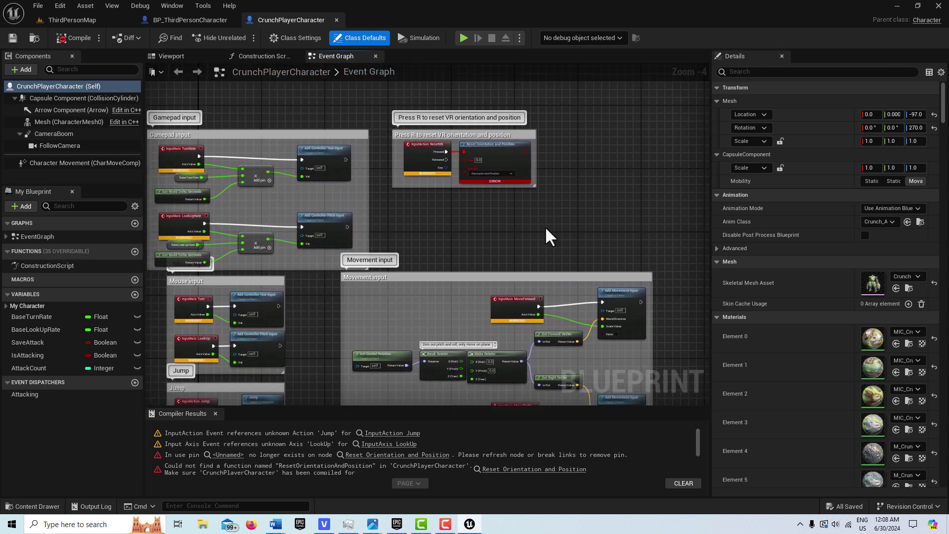
right_drag(541, 230, 604, 274)
drag(443, 117, 625, 267)
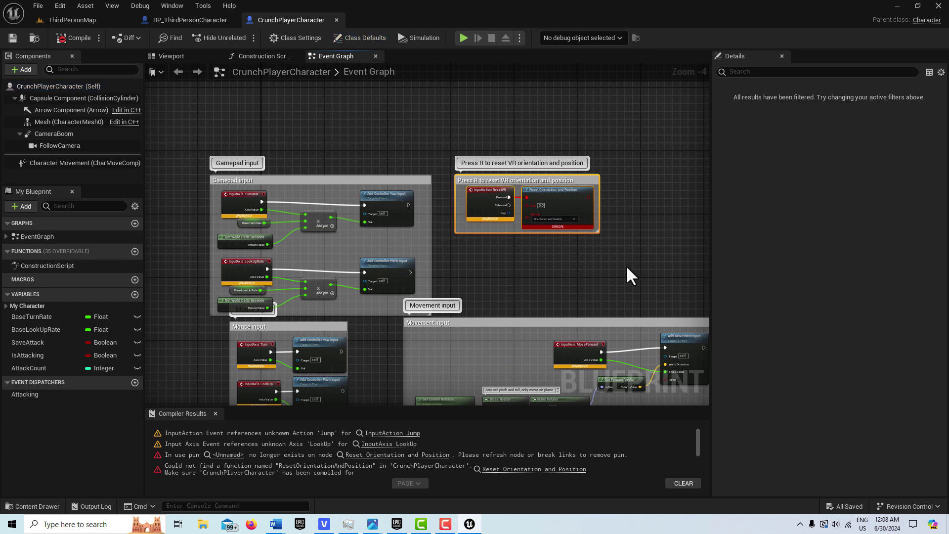
key(Delete)
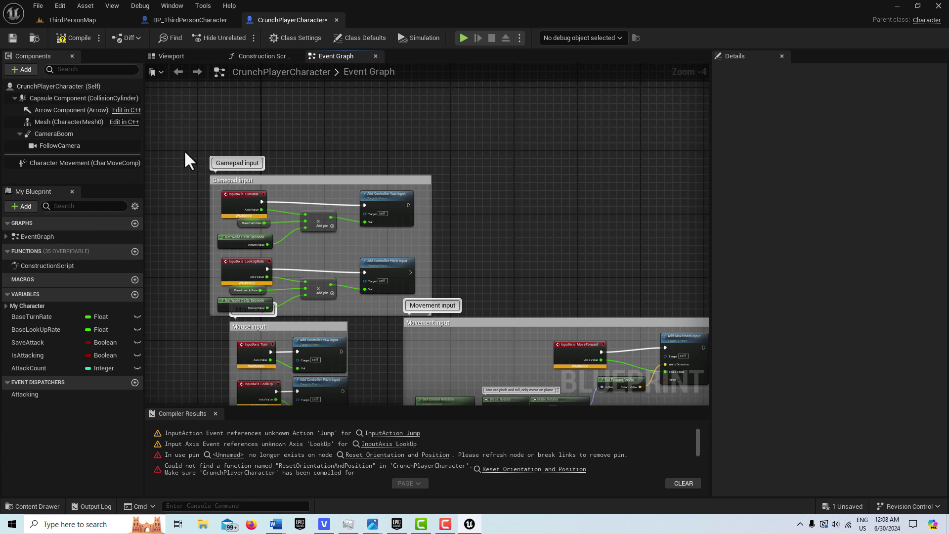
Delete the Gamepad input comment group with all its nodes from the Event Graph.
drag(184, 152, 482, 312)
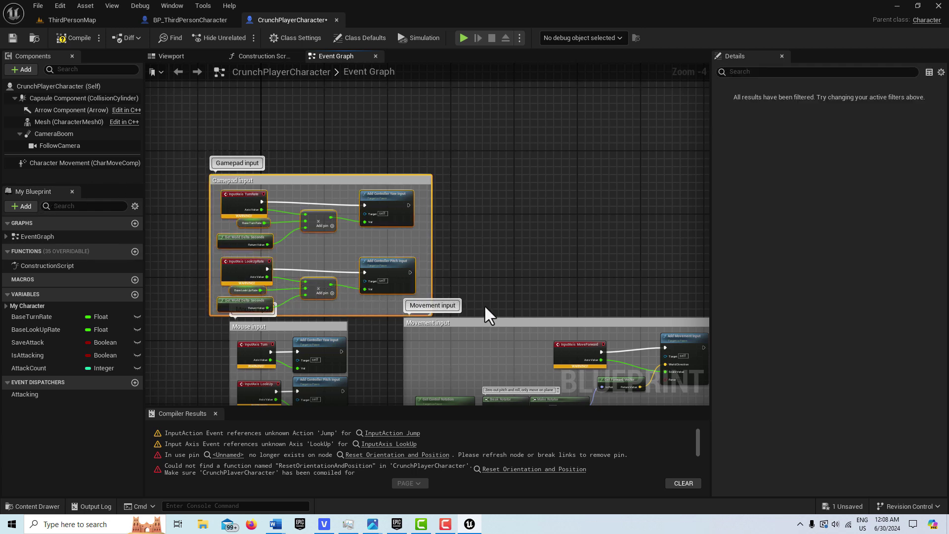
key(Delete)
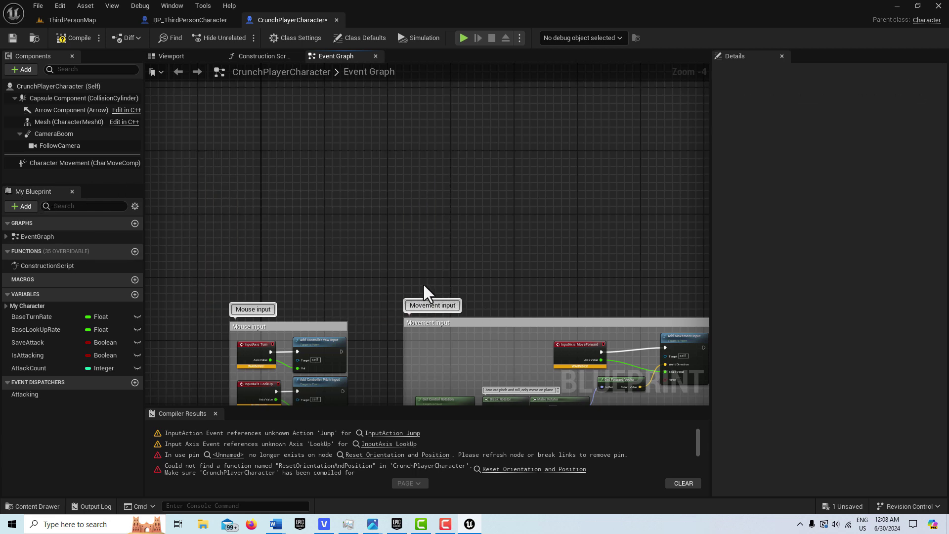
right_drag(441, 262, 468, 98)
scroll(397, 257, up, 1)
scroll(555, 329, down, 1)
right_drag(559, 338, 530, 305)
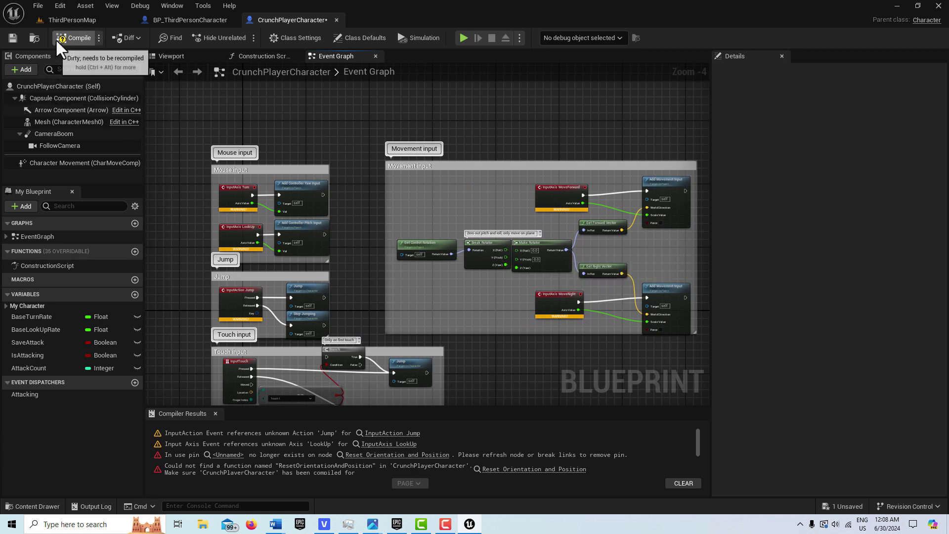
Open the project's Engine Input settings.
click(63, 5)
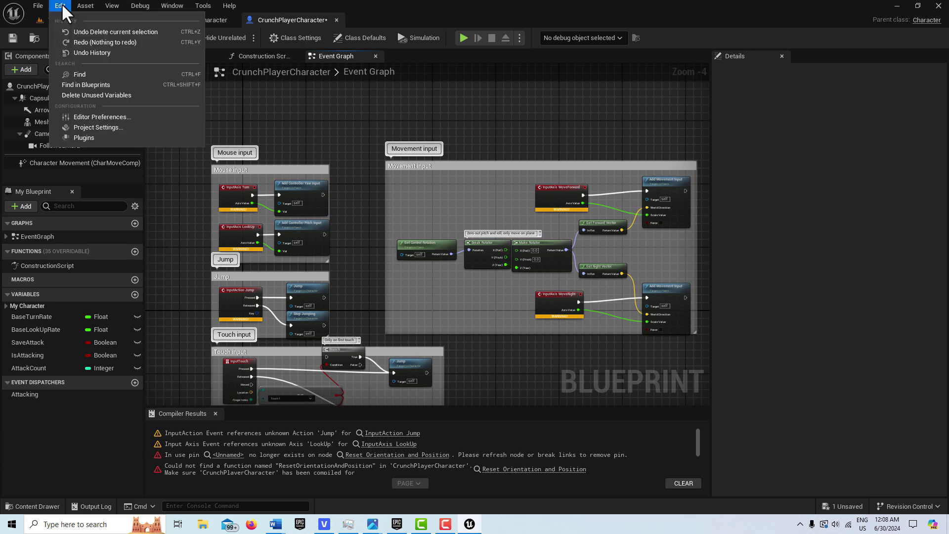
click(92, 128)
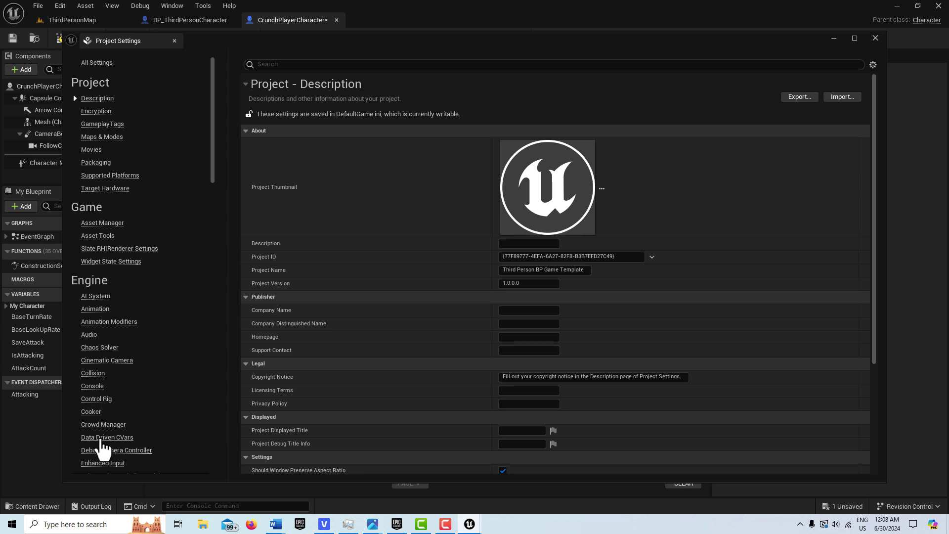
scroll(104, 430, down, 6)
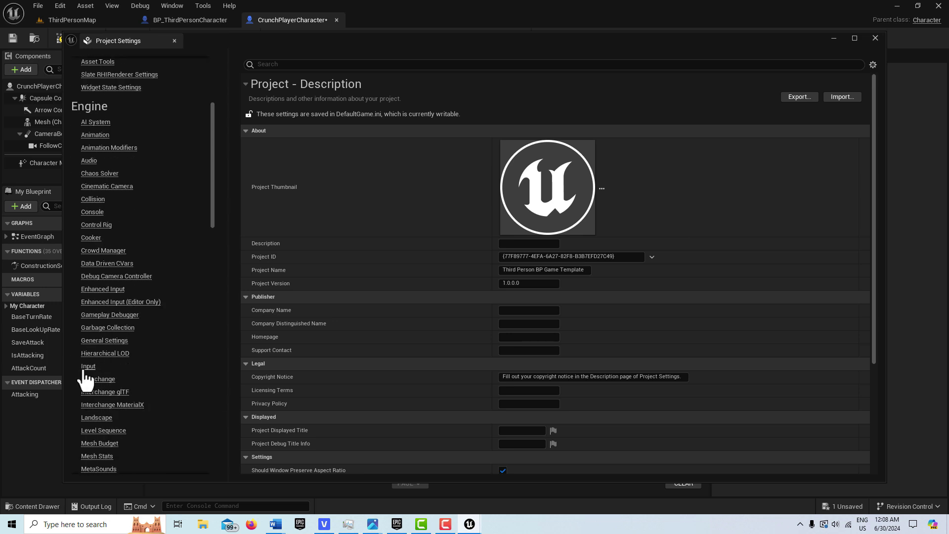
click(85, 369)
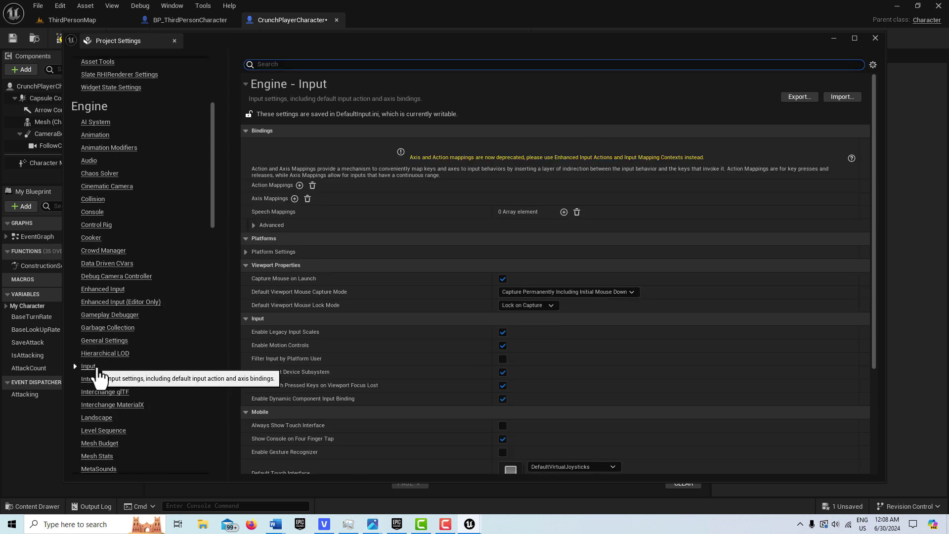
Add an action mapping named Jump and bind it to the R key.
click(299, 185)
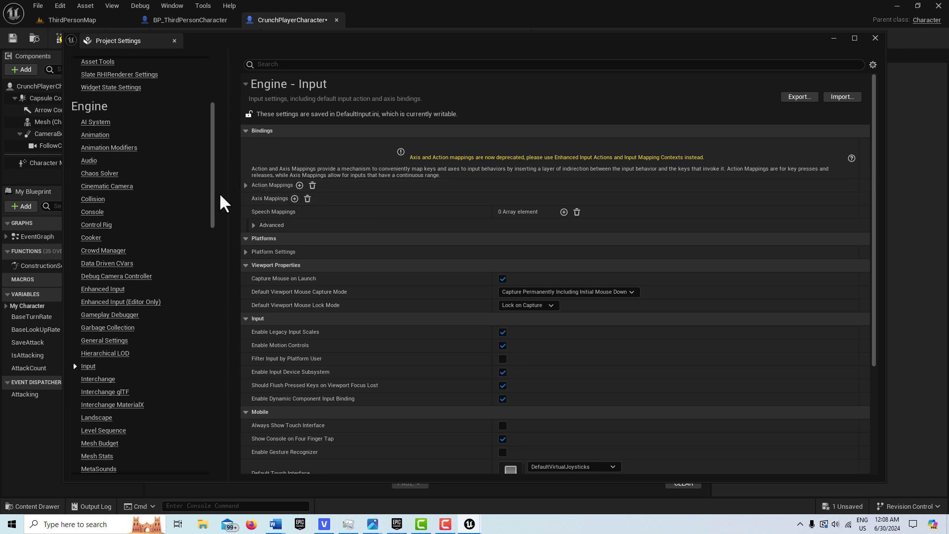
click(245, 185)
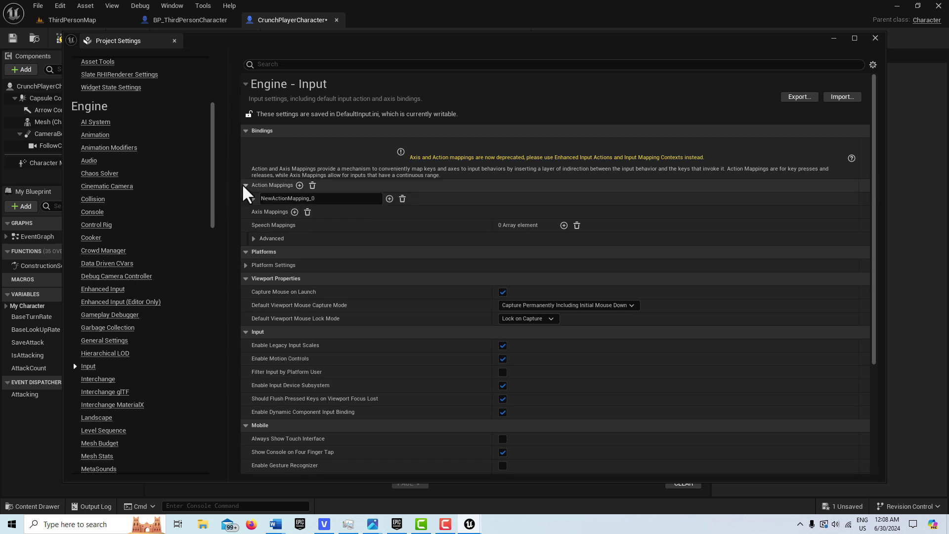
click(330, 200)
key(BackSpace)
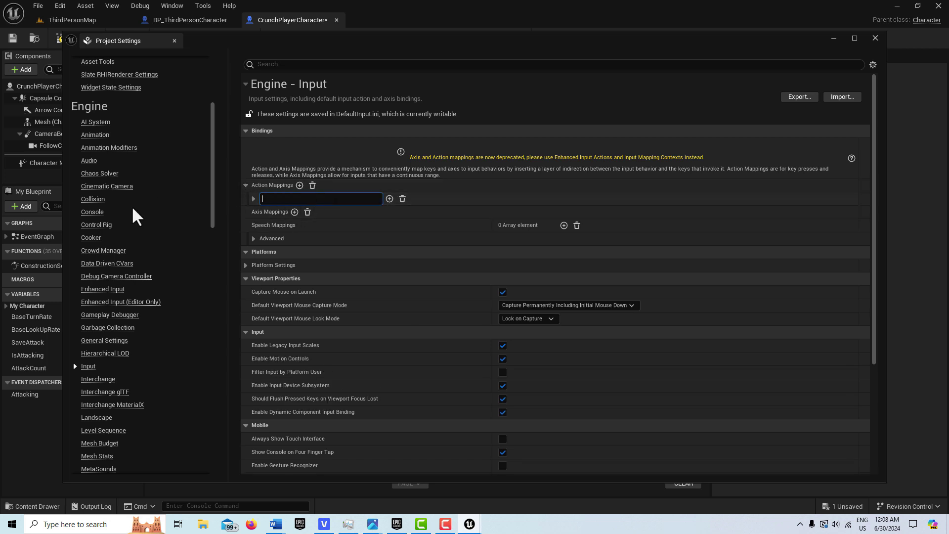
text(Jump)
click(253, 198)
click(253, 198)
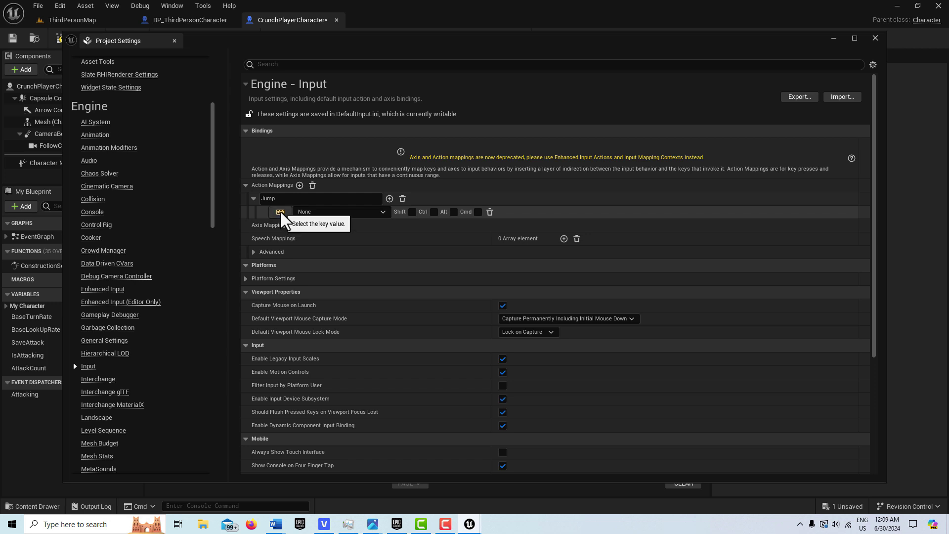
click(280, 210)
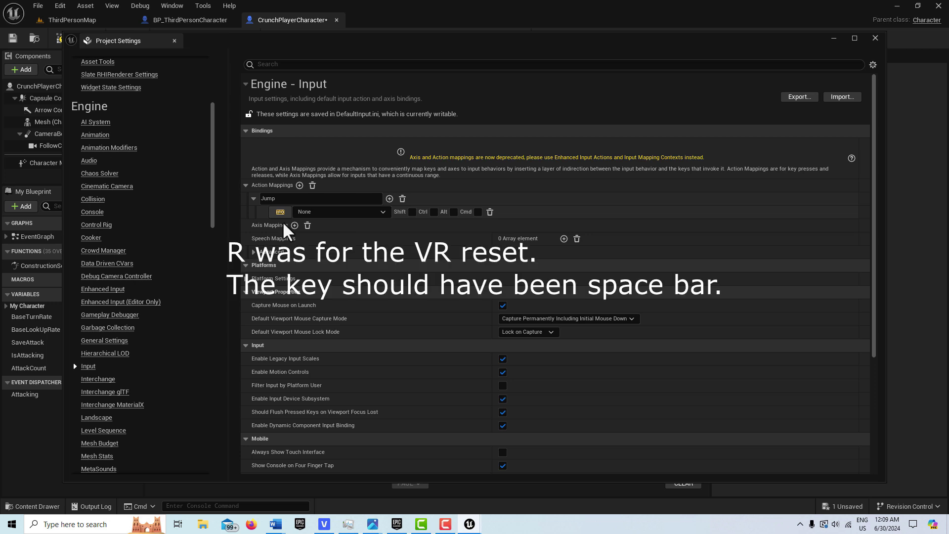
key(r)
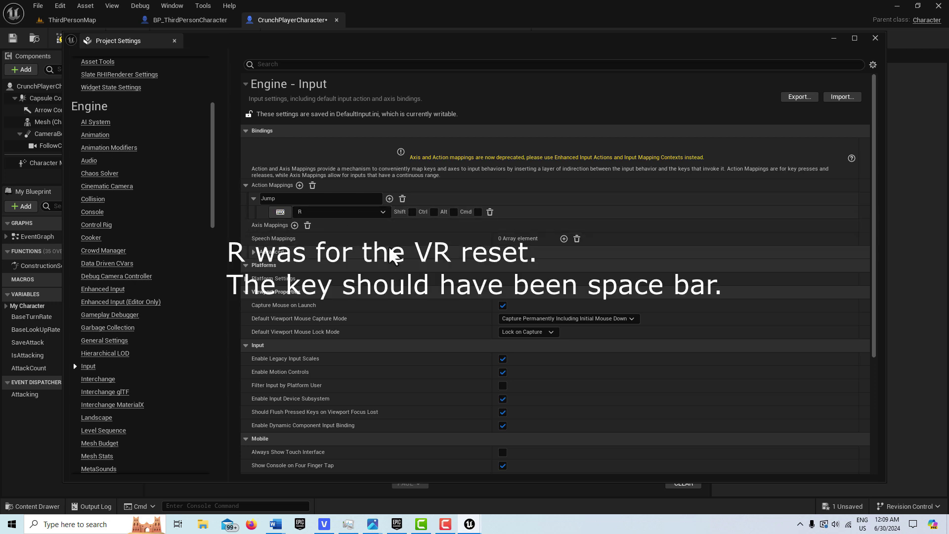
Add four new axis mappings to the input bindings and expand their list.
click(295, 225)
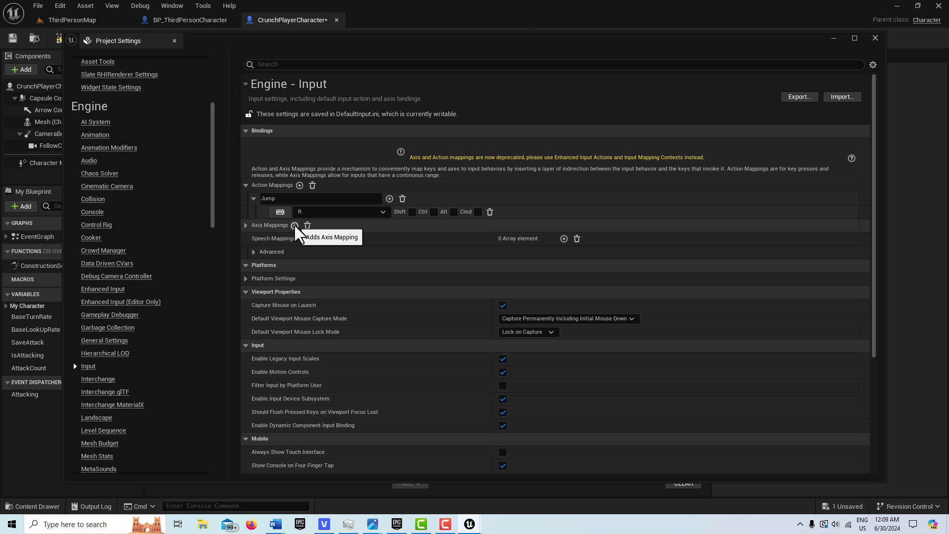
click(245, 225)
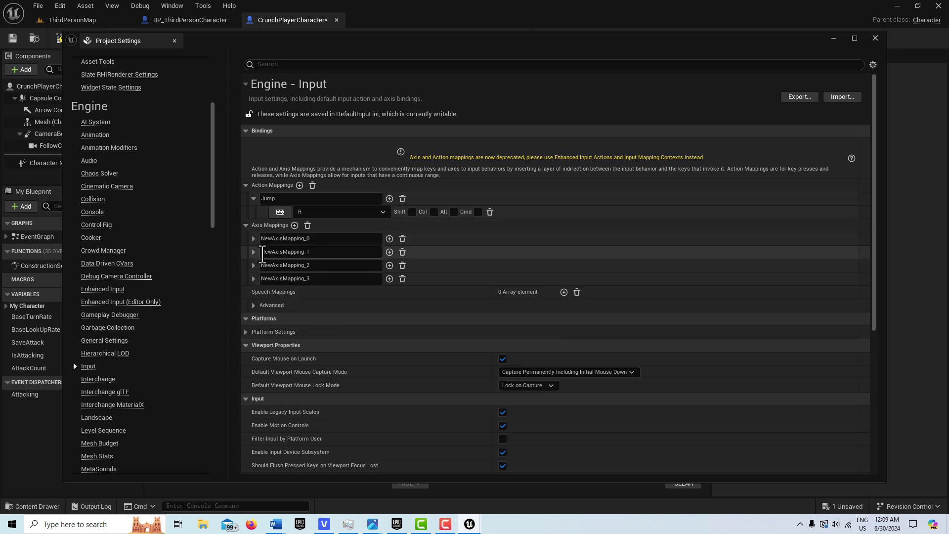
click(328, 241)
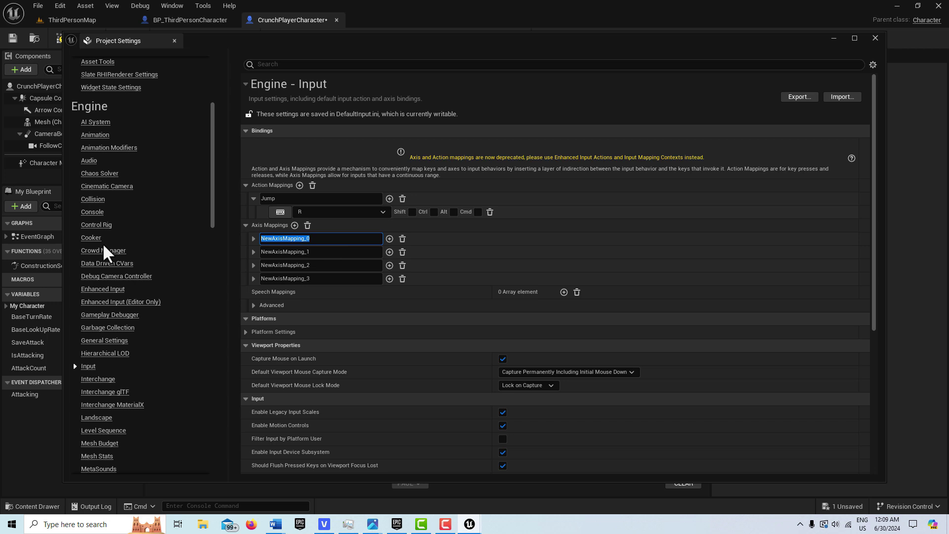
text(Turn)
click(253, 238)
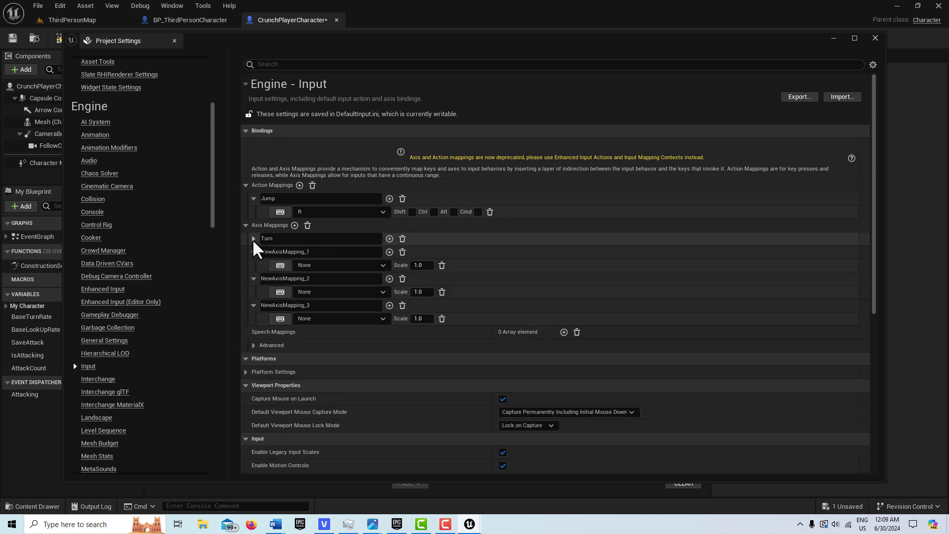
click(389, 238)
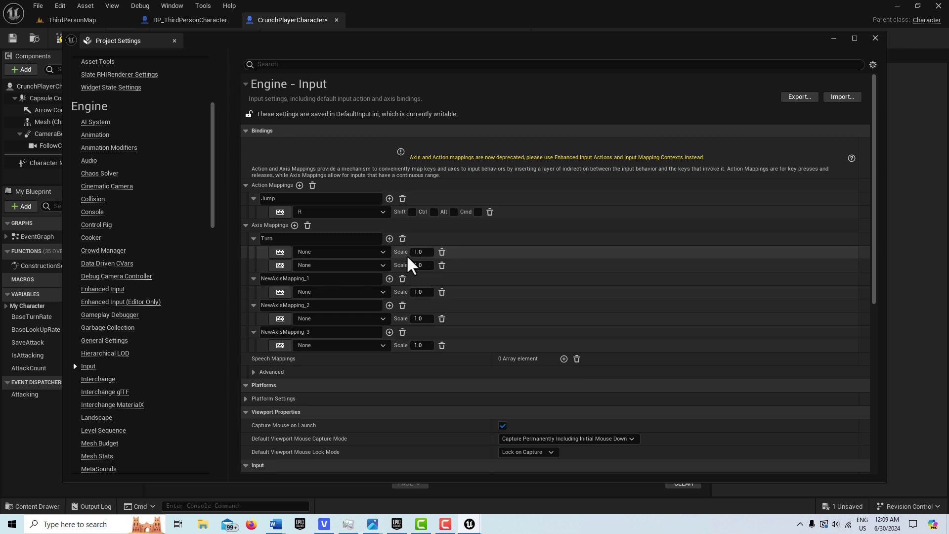
click(403, 238)
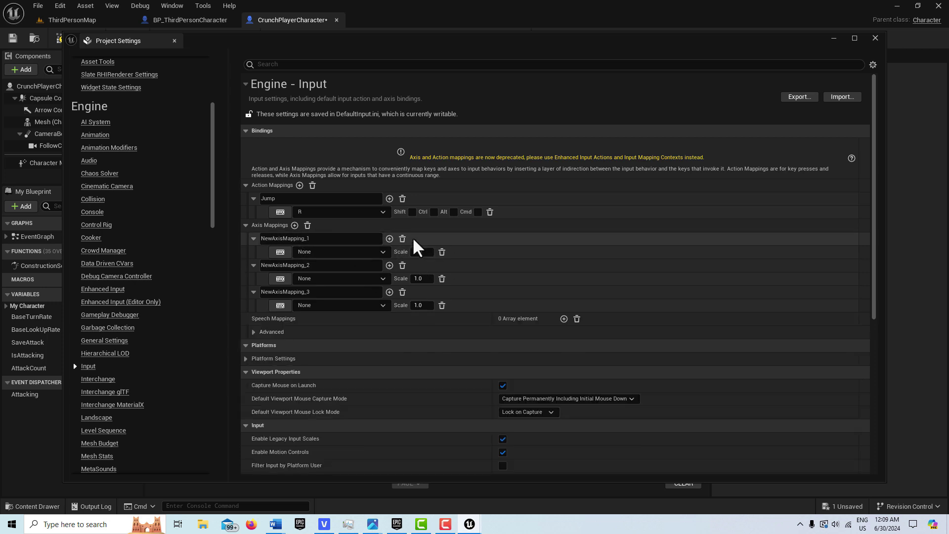
click(390, 239)
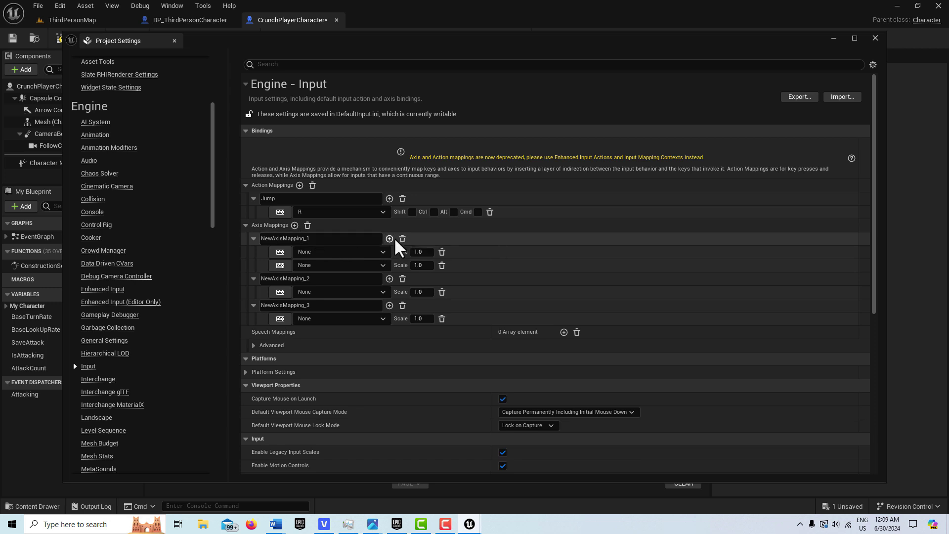
click(403, 239)
click(295, 225)
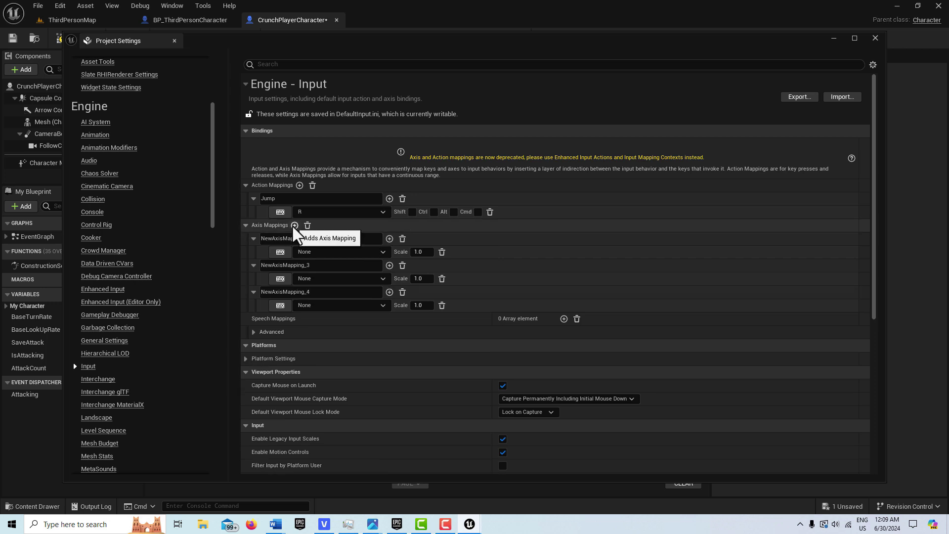
click(295, 224)
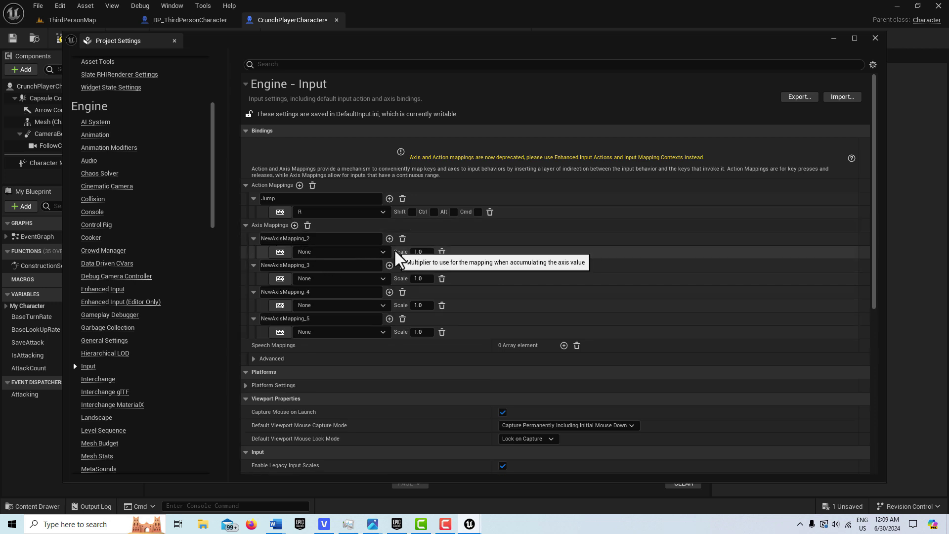
Bind the first axis mapping to Left Mouse Button and name it Turn.
click(280, 251)
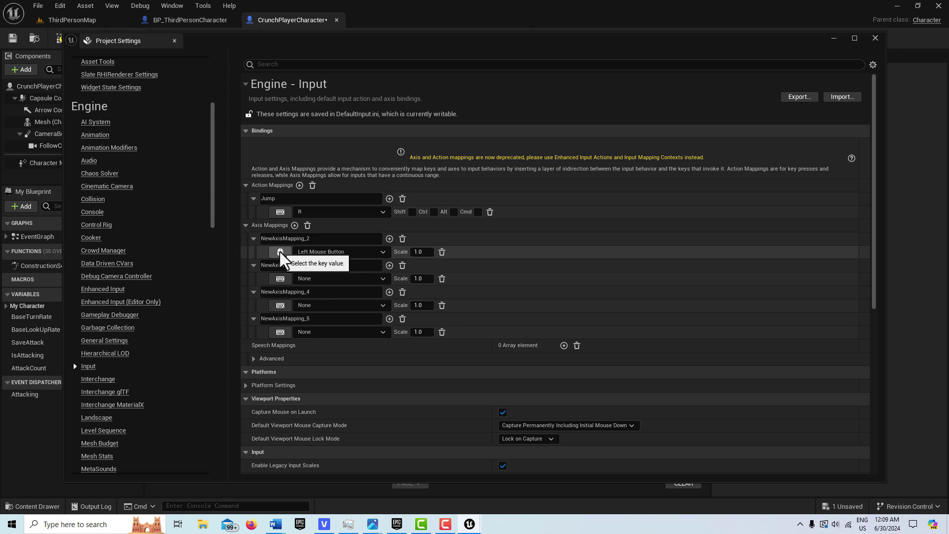
click(280, 251)
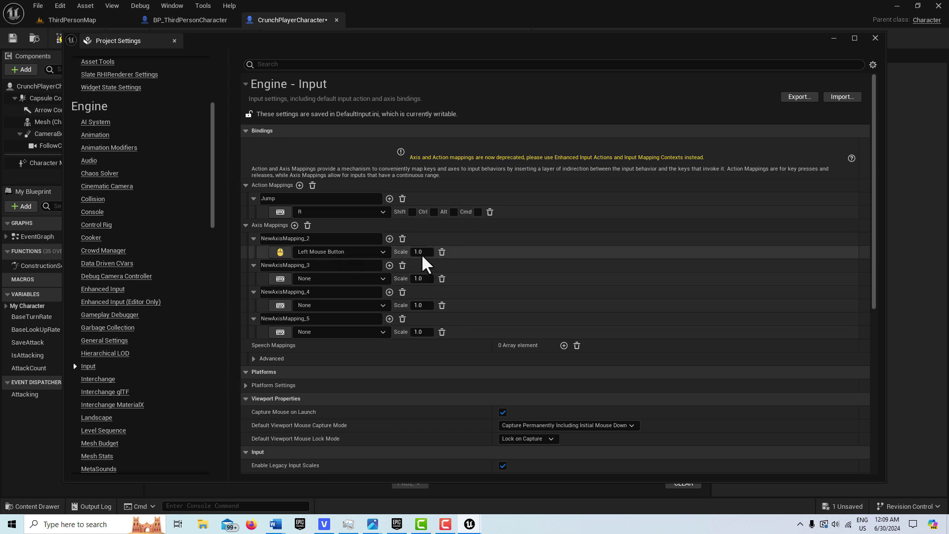
click(319, 238)
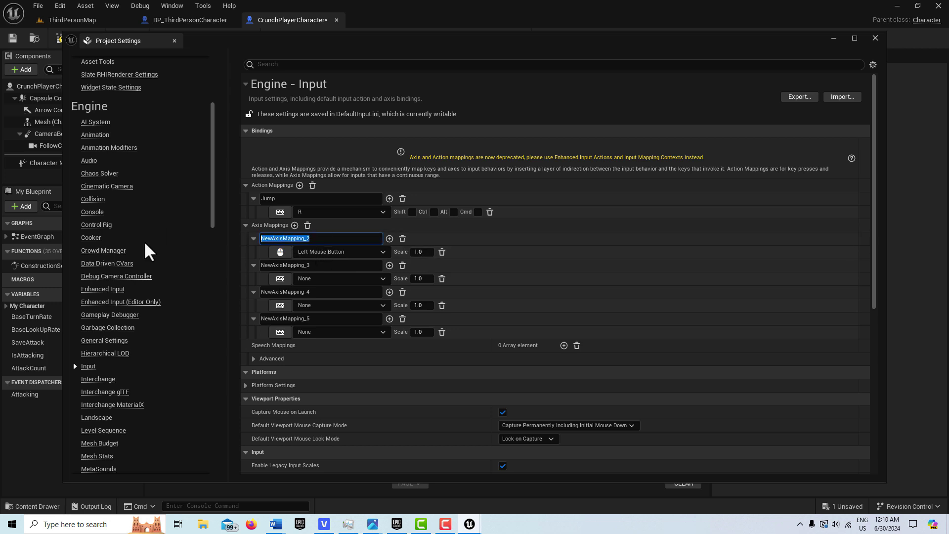
text(Turn)
key(Return)
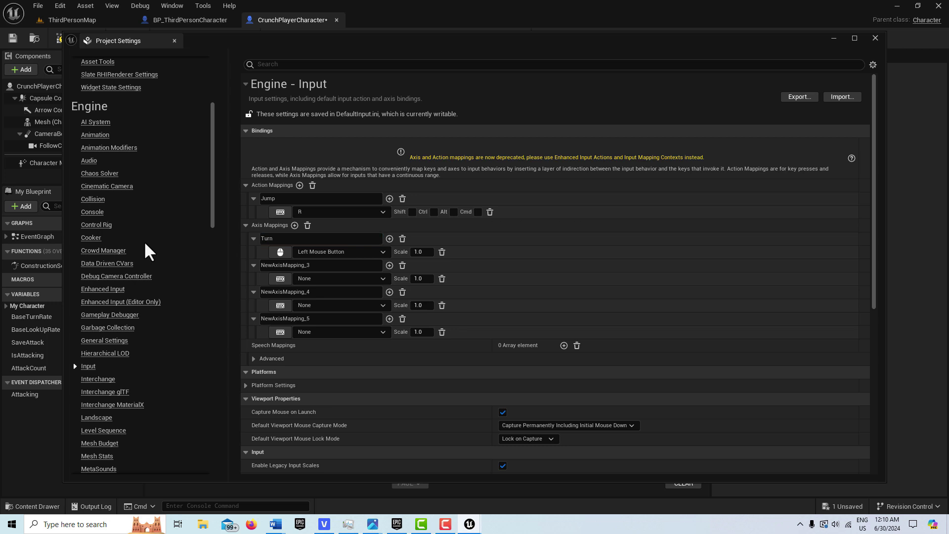
Rename the second axis mapping, directly below Turn, as LookUp.
click(336, 266)
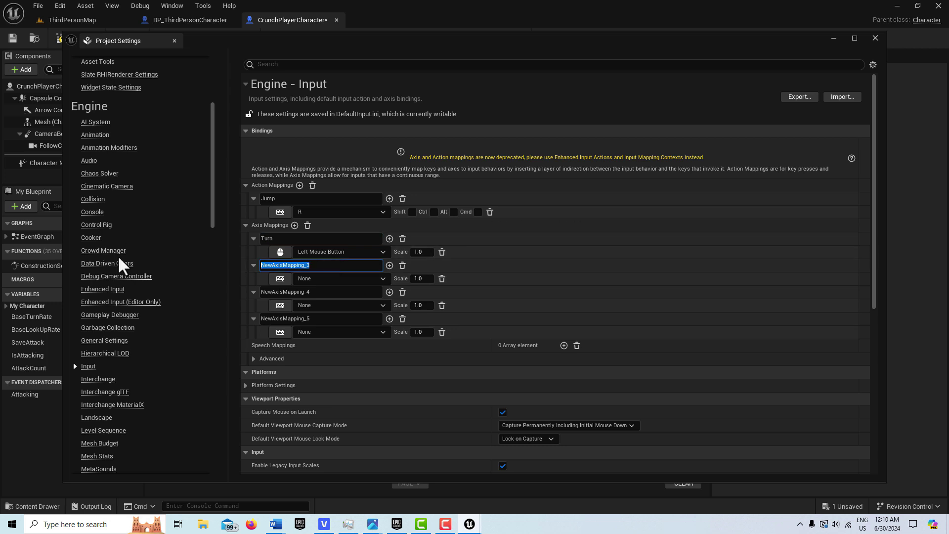
text(LookUp)
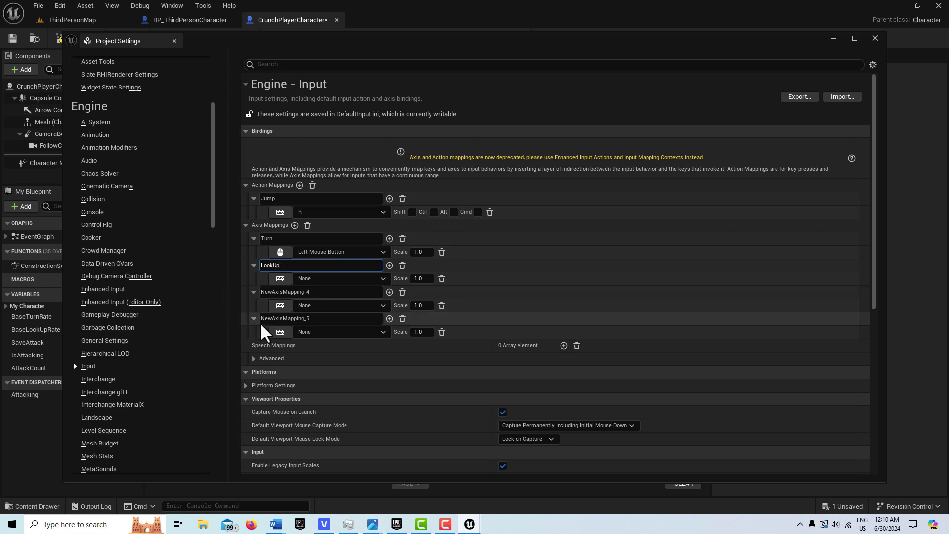
click(278, 280)
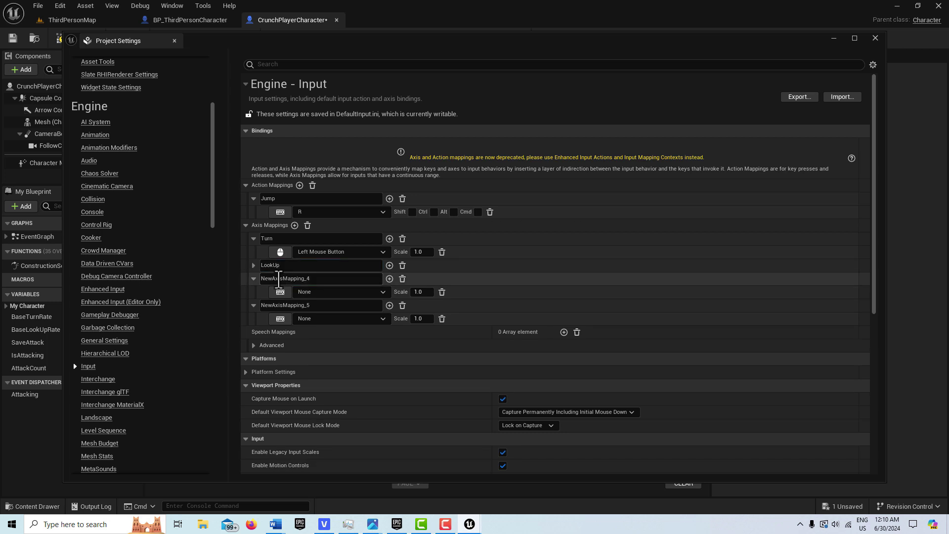
Bind the LookUp axis mapping to Right Mouse Button and set its scale to -1.0.
click(253, 265)
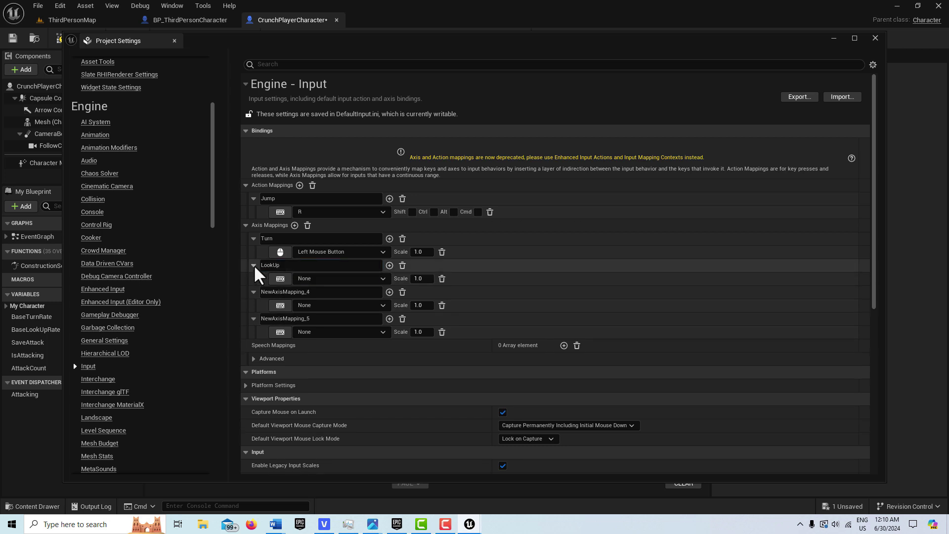
click(281, 278)
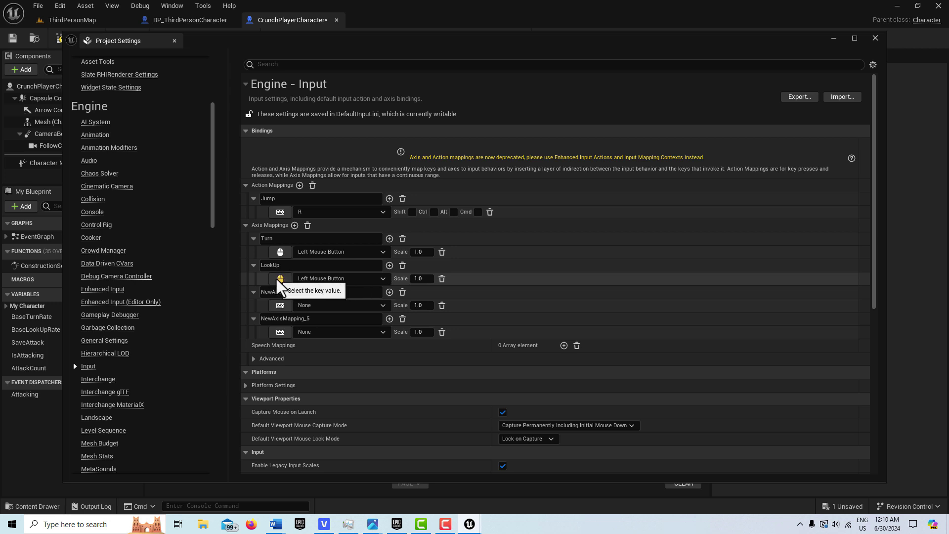
click(277, 280)
click(347, 291)
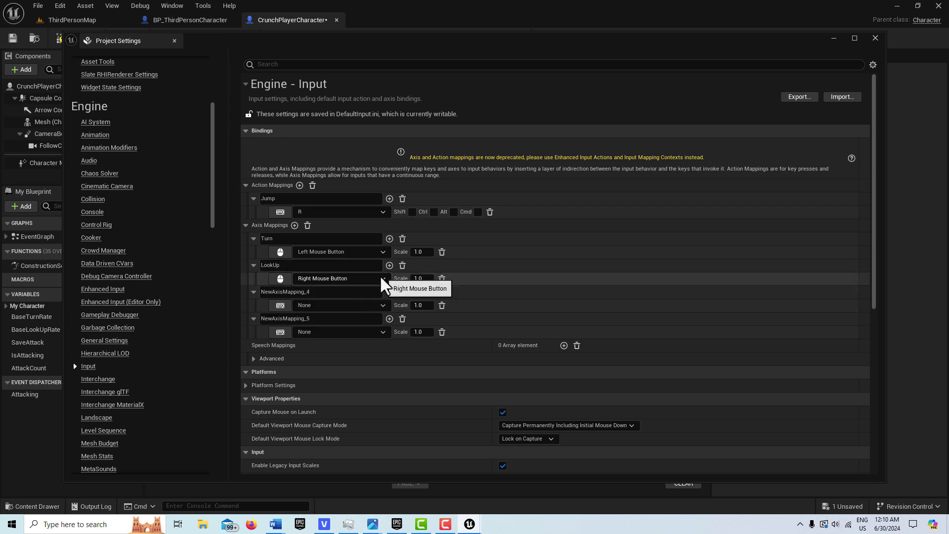
click(422, 278)
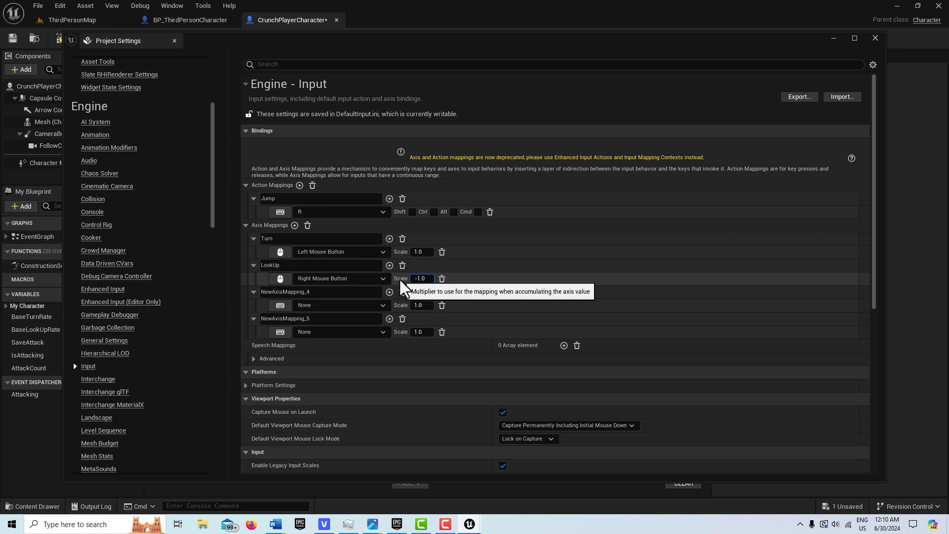
Rename the third axis mapping, directly below LookUp, as MoveForward and expand its key bindings.
click(319, 291)
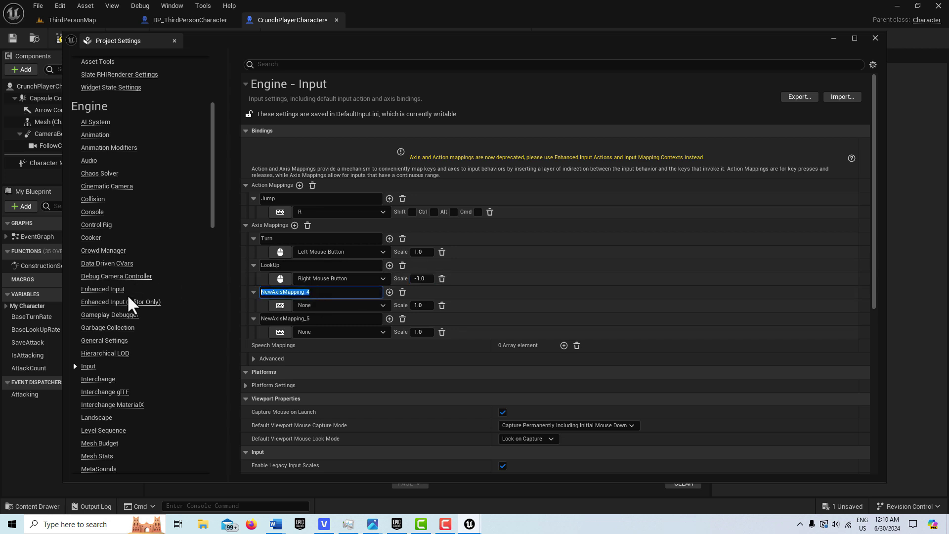
text(MoveForward)
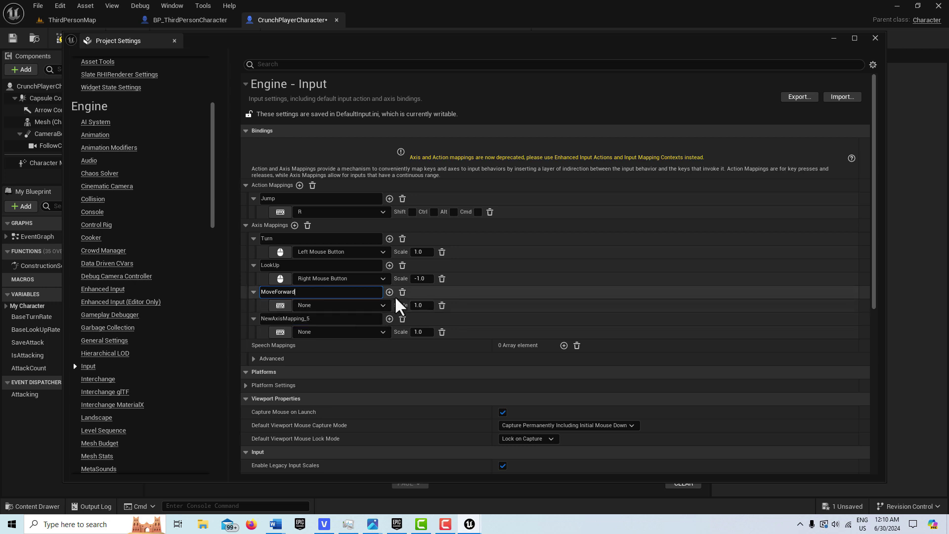
key(Return)
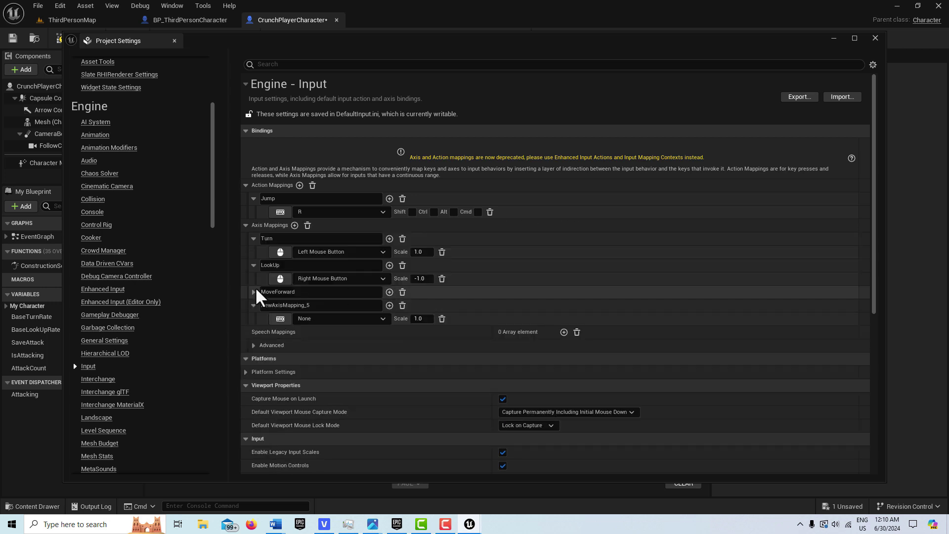
click(253, 291)
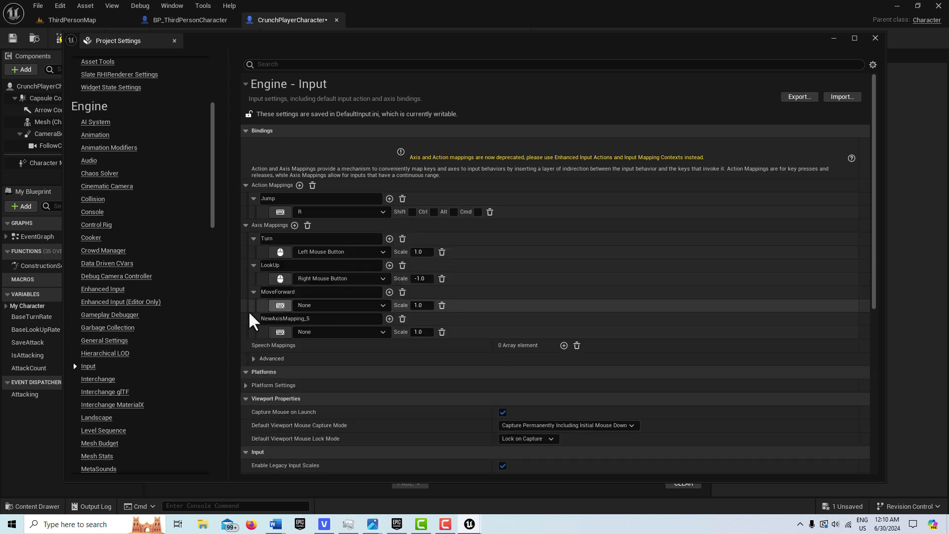
Add a second key binding to MoveForward, assigning W to the first and S with a scale of -1.0 to the second.
click(389, 291)
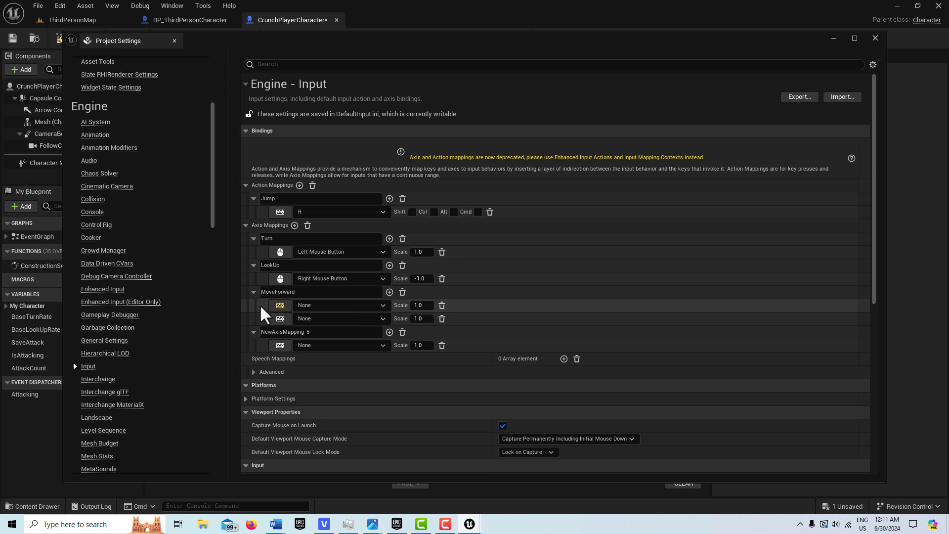
key(w)
click(280, 318)
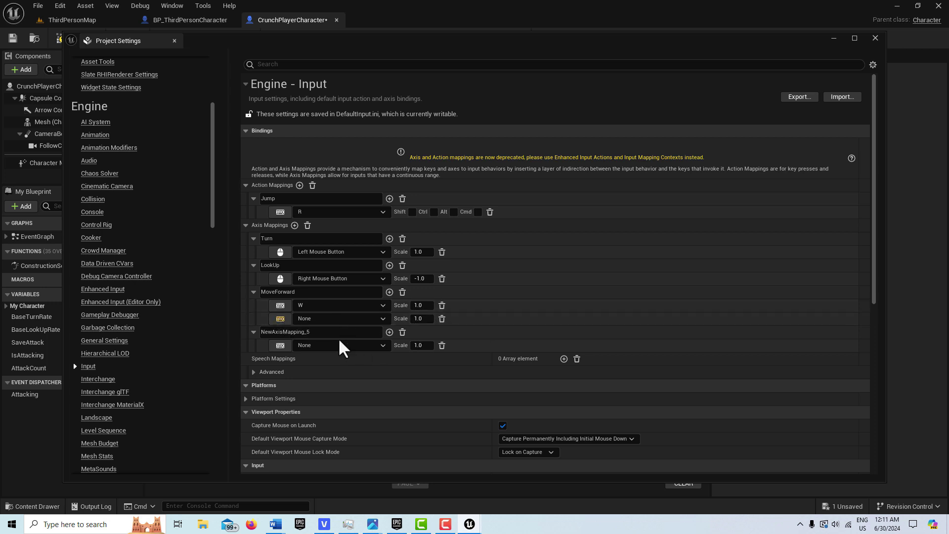
key(s)
click(421, 319)
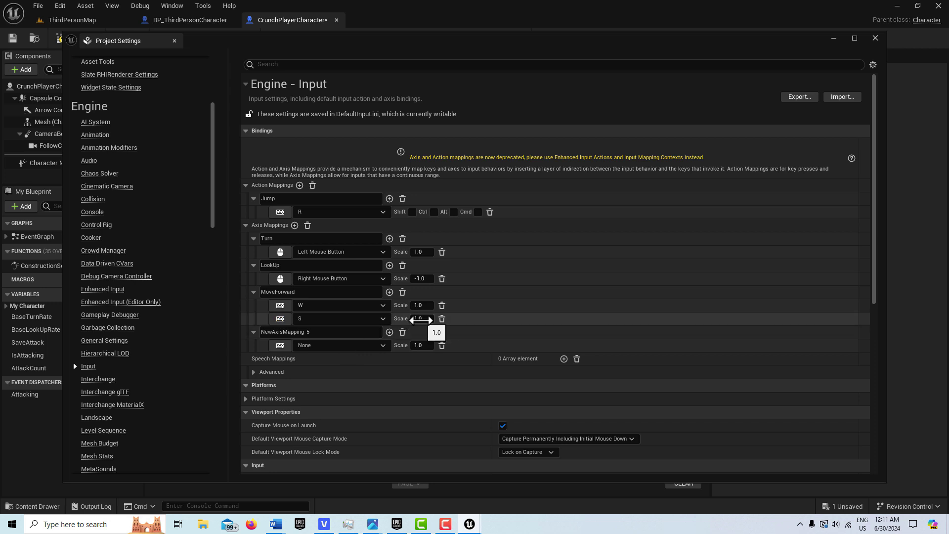
text(-1)
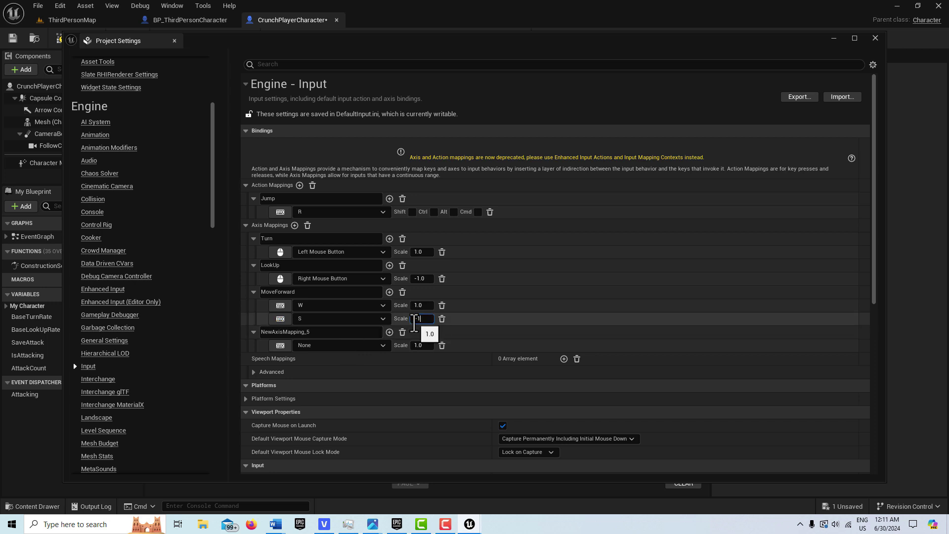
text(.0)
key(Return)
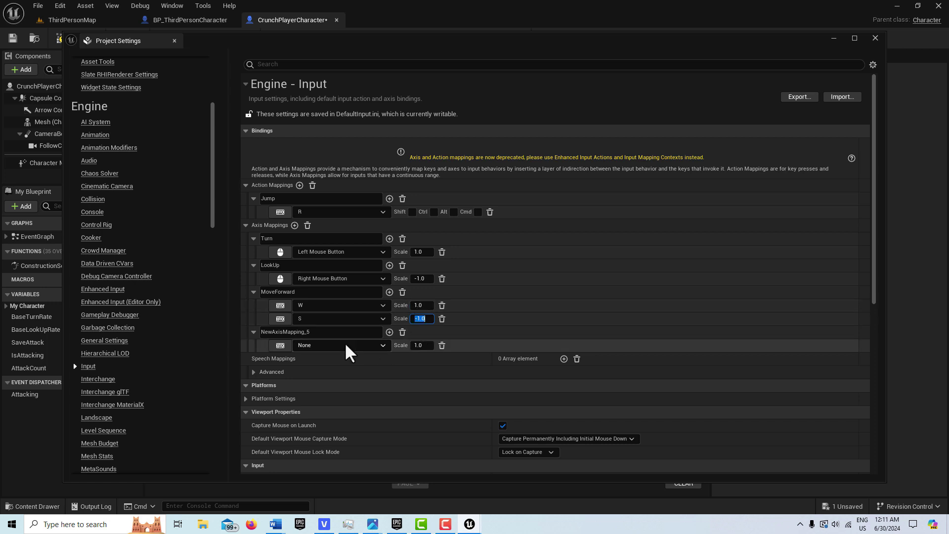
Rename the last axis mapping, below MoveForward, as MoveRight and expand its key bindings.
click(319, 331)
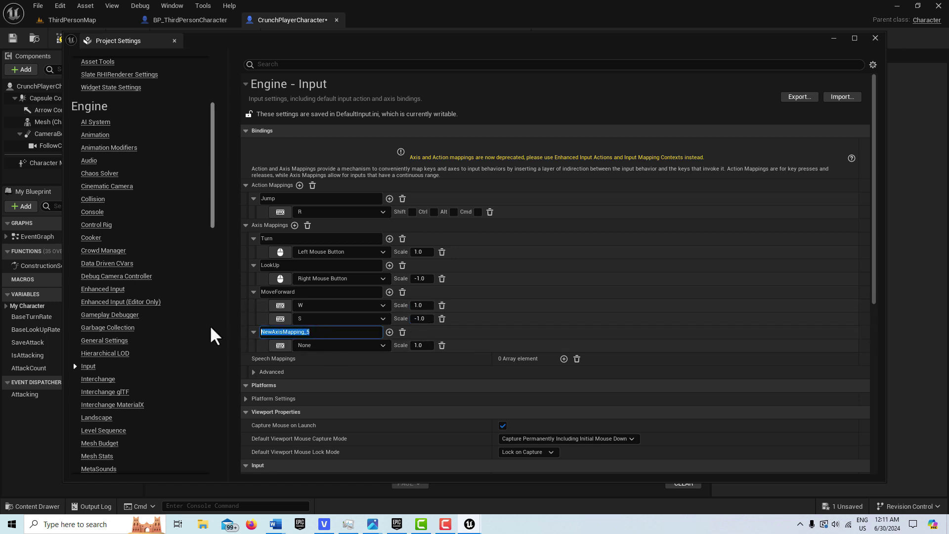
text(MoveRight)
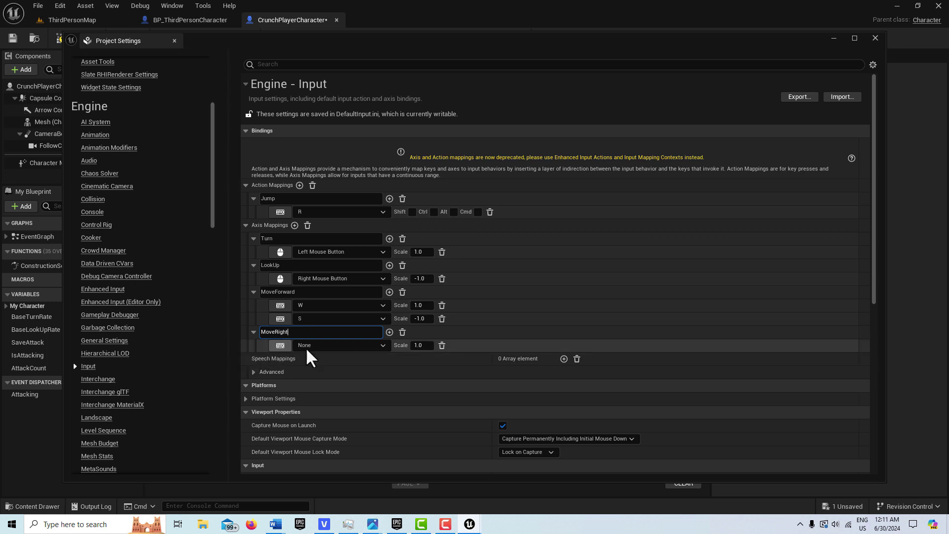
key(Return)
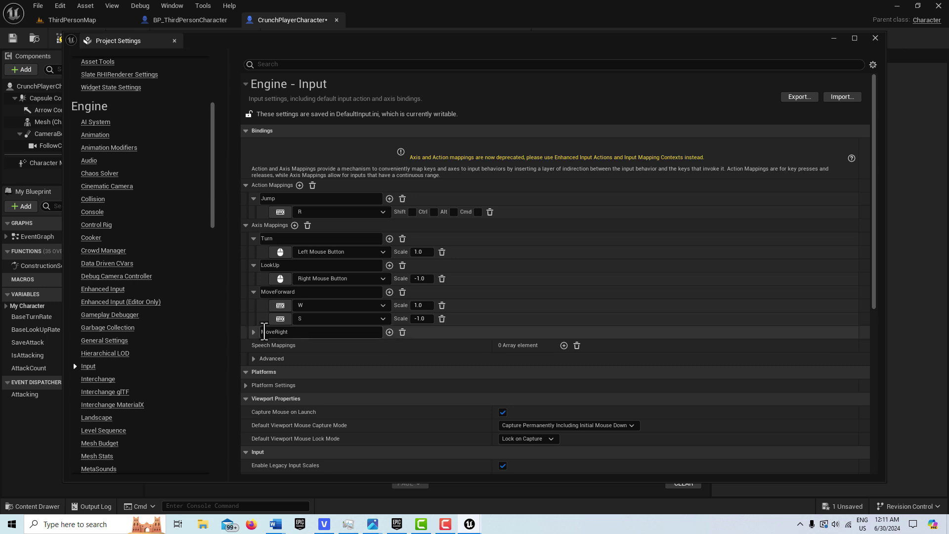
click(253, 332)
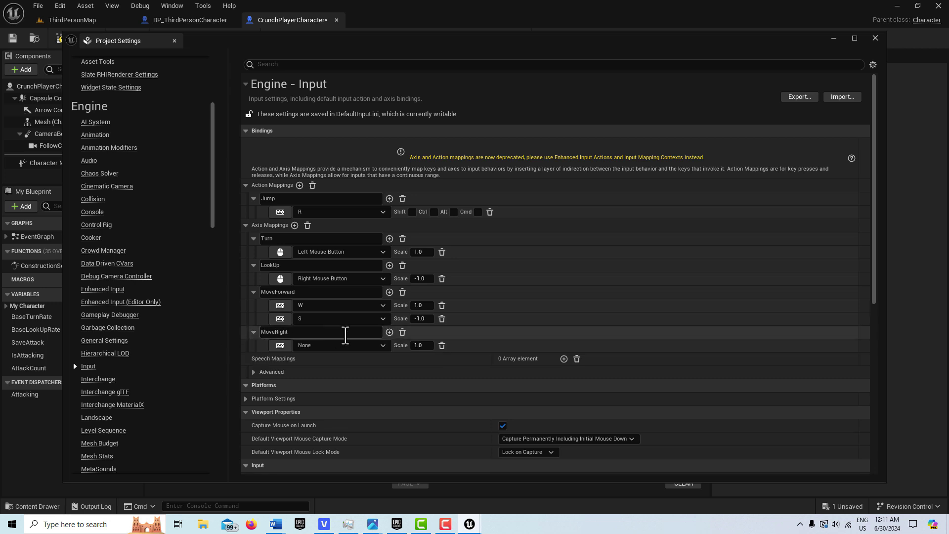
Add a second key binding to MoveRight, assigning A with a scale of -1.0 to the first and D to the second.
click(389, 332)
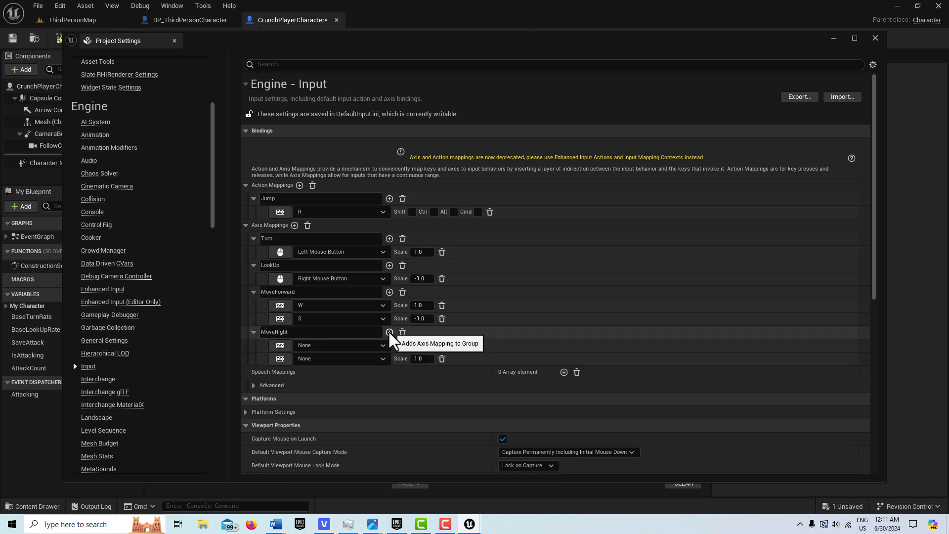
click(280, 345)
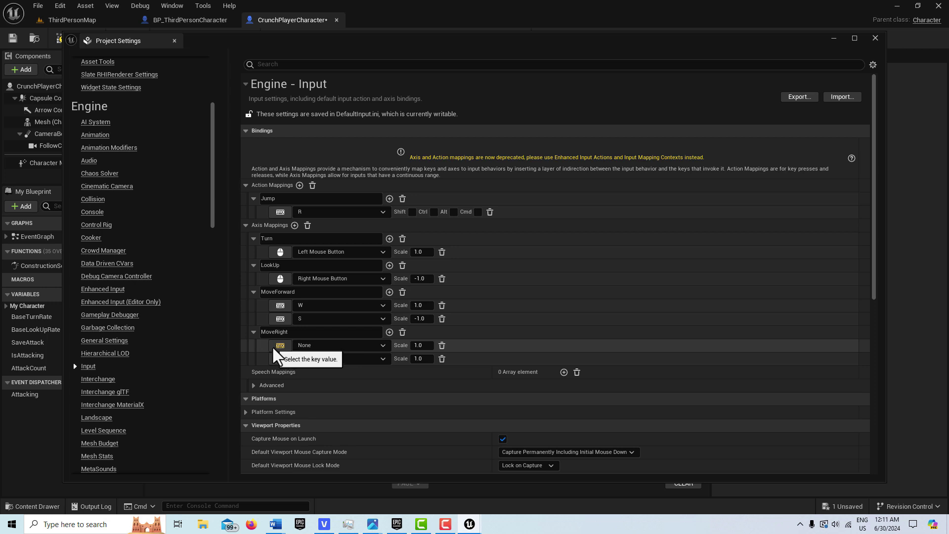
key(a)
click(426, 345)
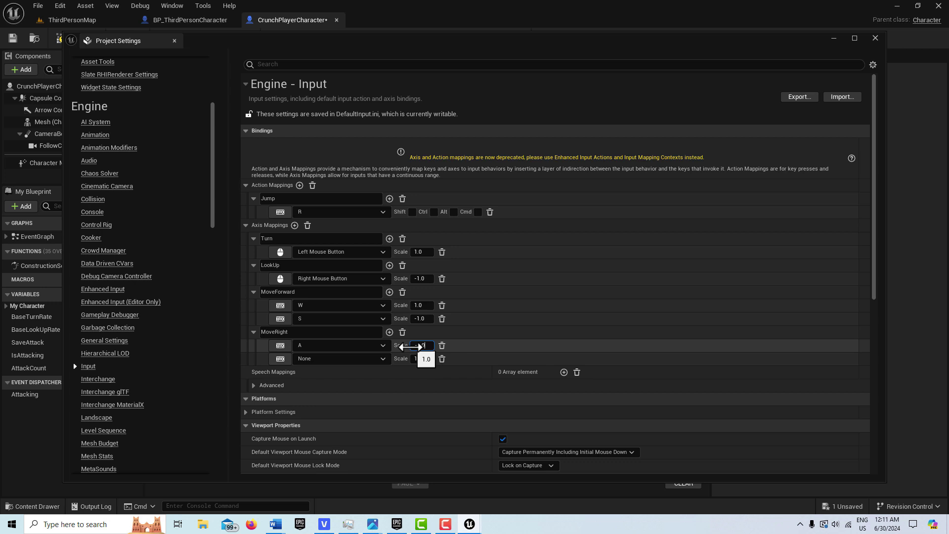
text(-1.0)
key(Return)
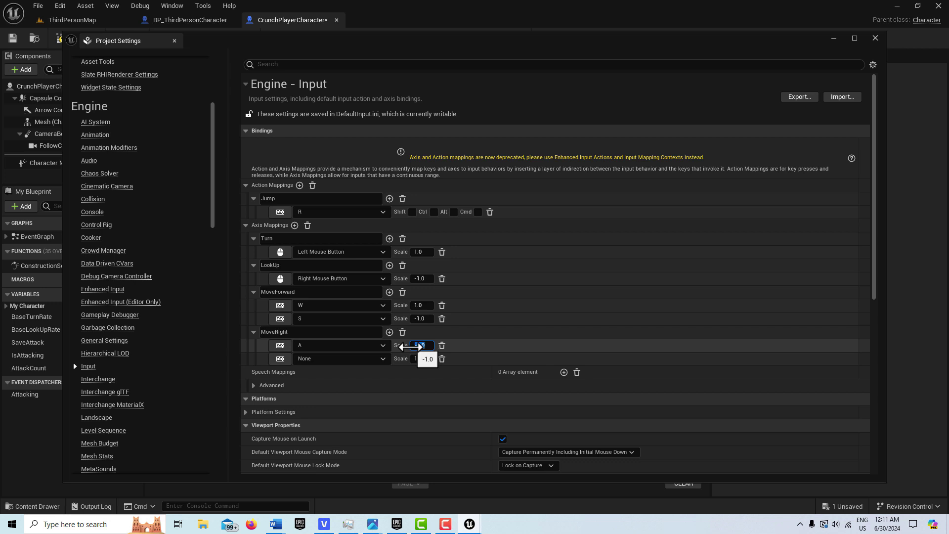
click(280, 359)
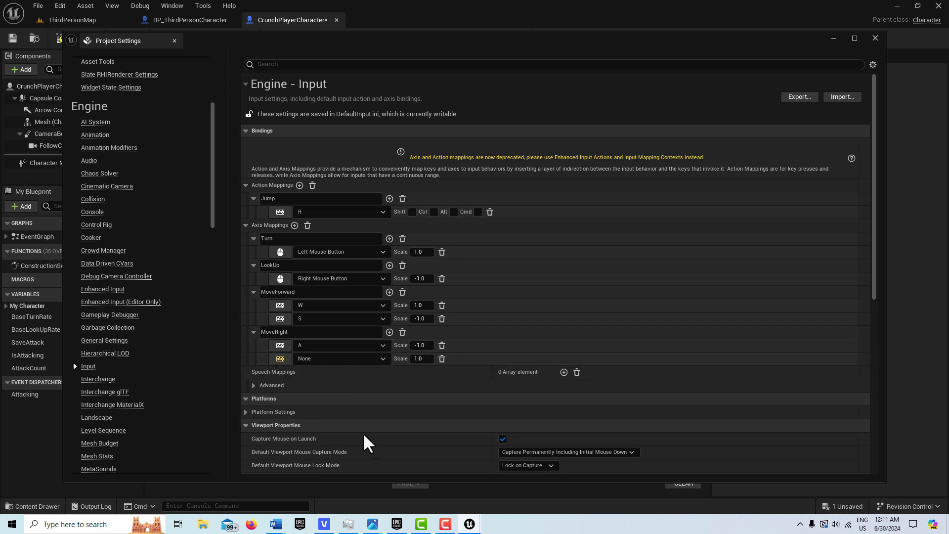
key(d)
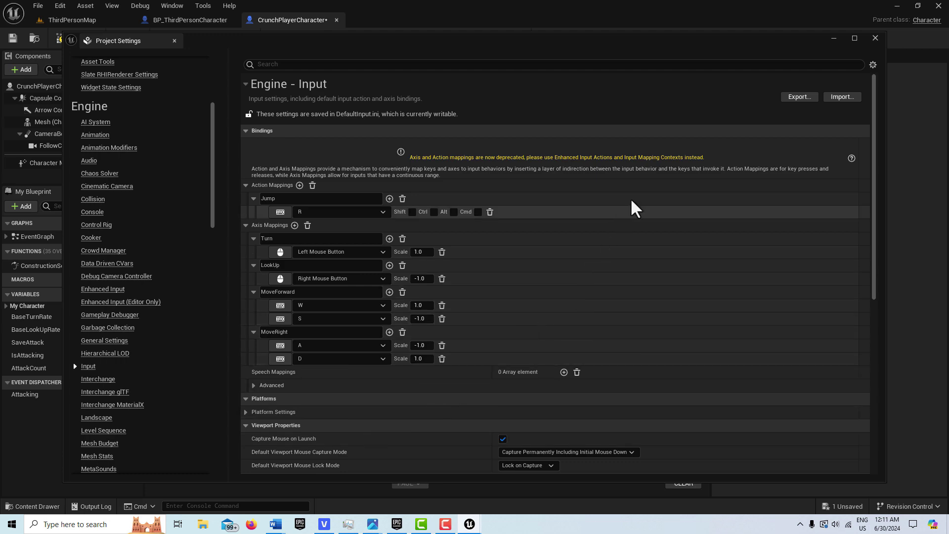
Close the project settings, then save and compile the CrunchPlayerCharacter blueprint.
click(874, 38)
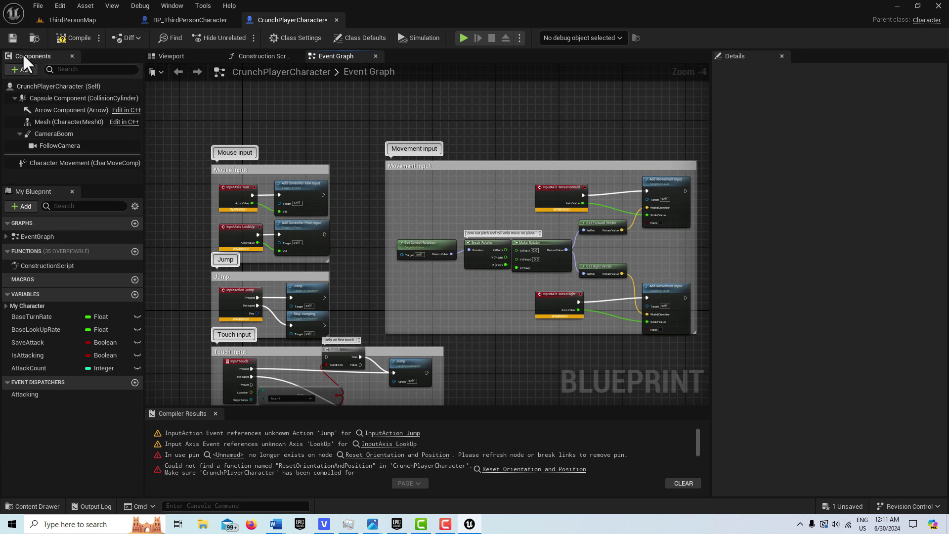
click(13, 38)
click(77, 36)
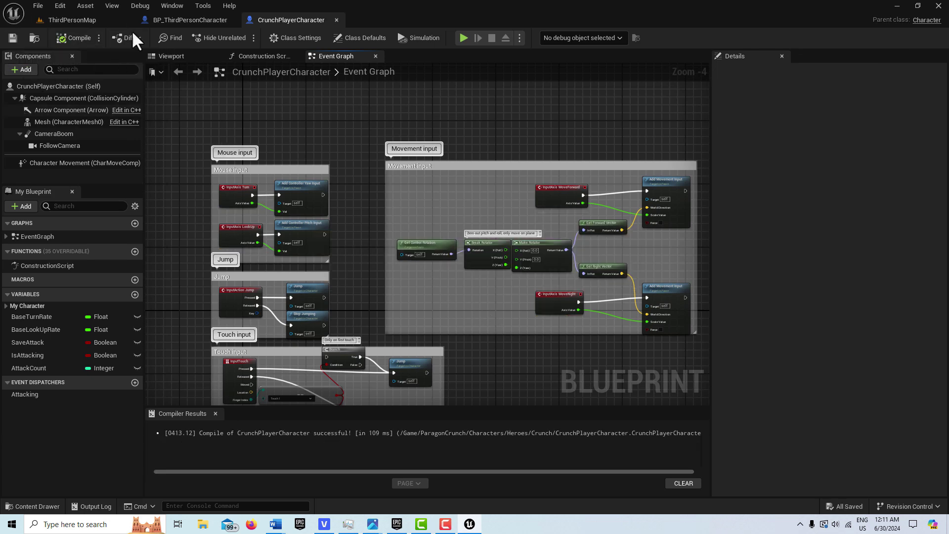
Play ThirdPersonMap to test the Crunch character's forward movement, then end the play session.
click(72, 21)
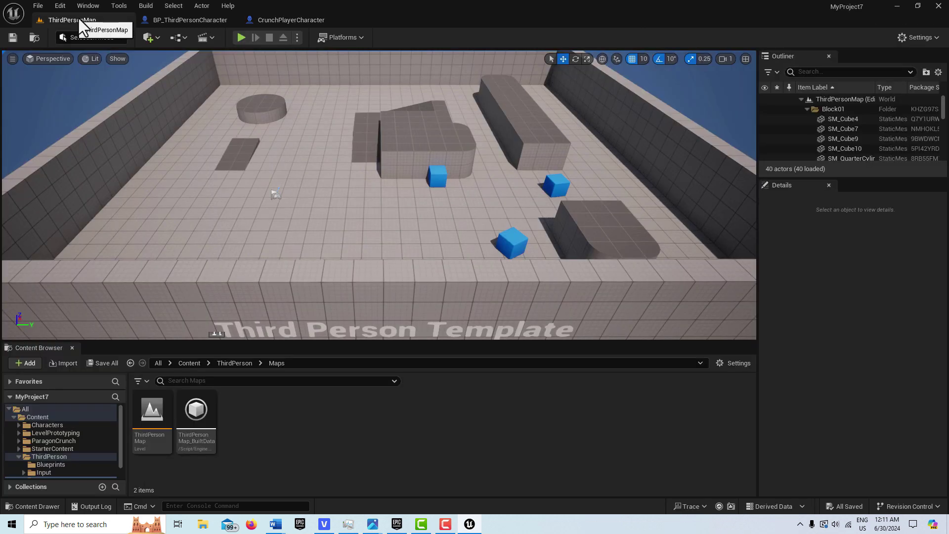
click(241, 37)
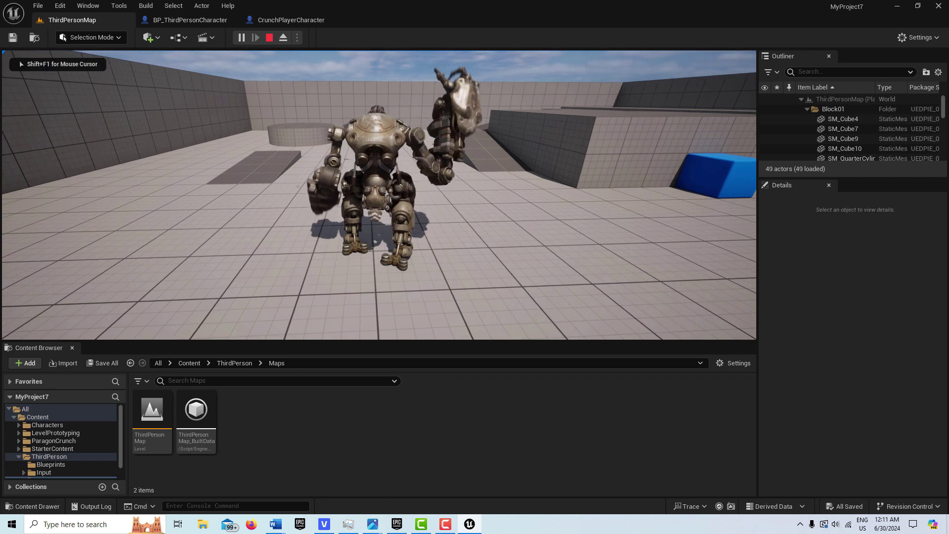
key(w)
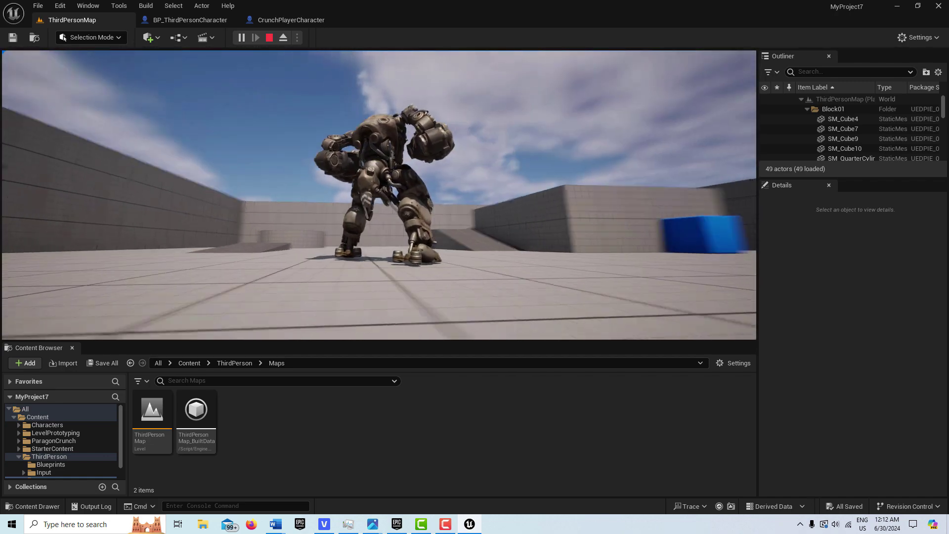
key(Escape)
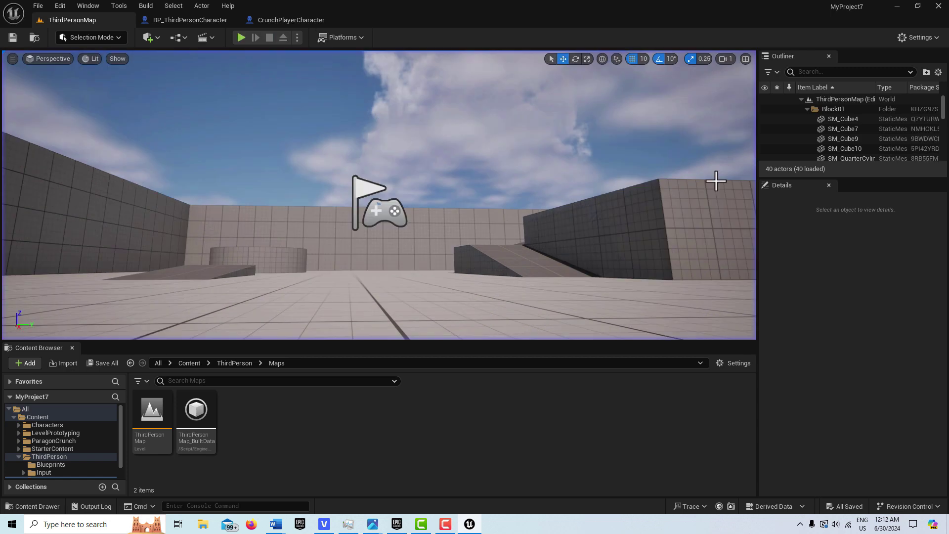
Set the mesh's Z location to -91.0 in BP_ThirdPersonCharacter, save the blueprint and return to ThirdPersonMap.
click(196, 20)
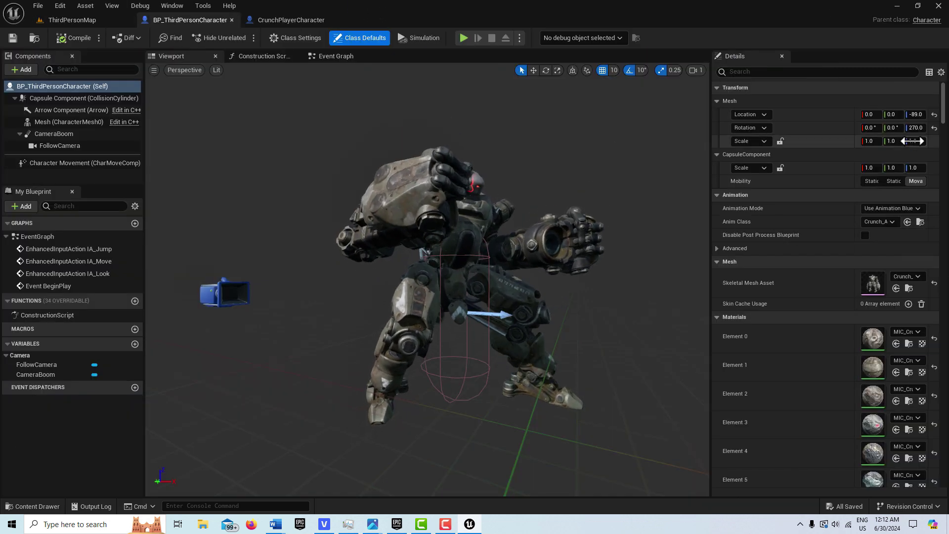
click(916, 115)
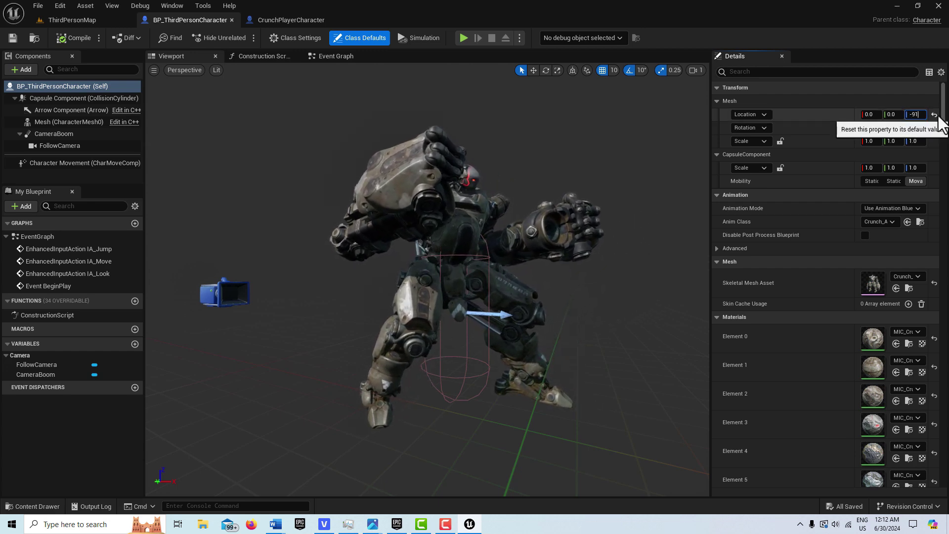
text(-91.)
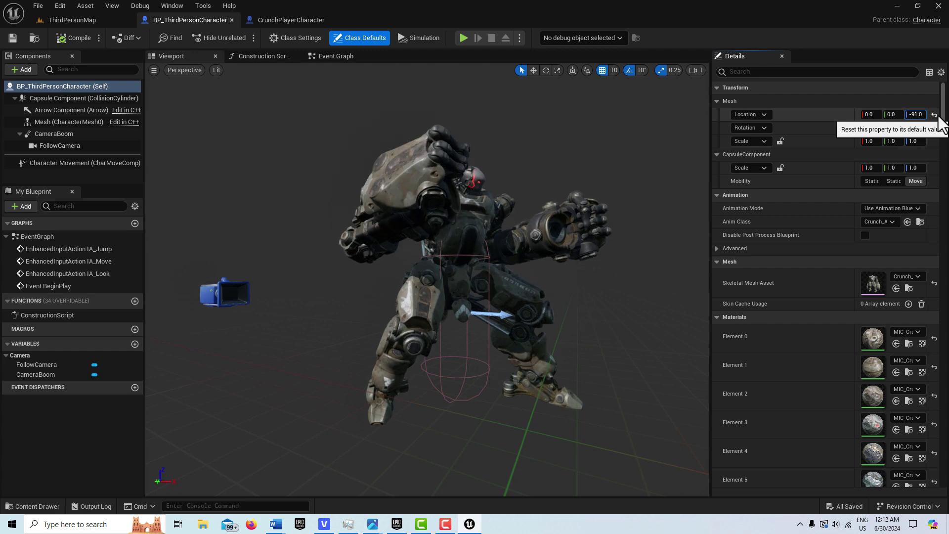
text(0)
key(Return)
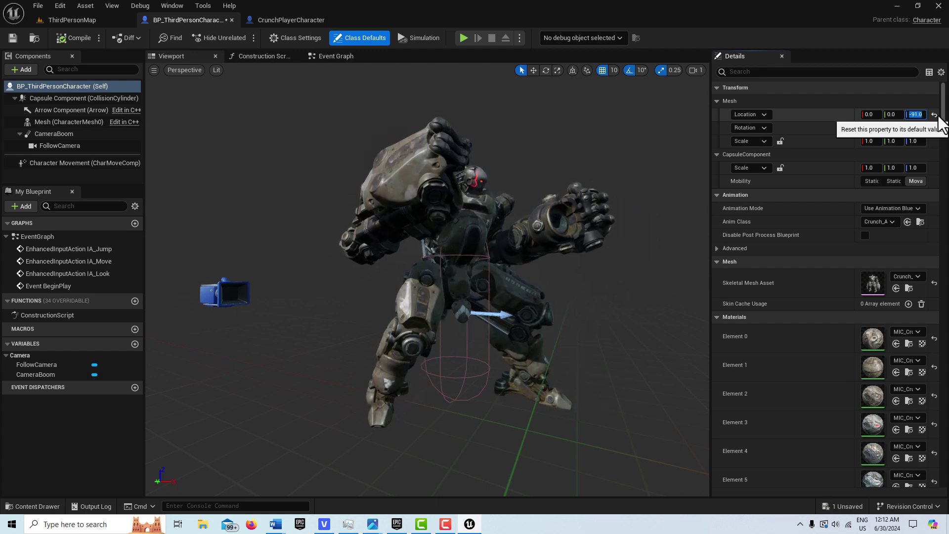
click(11, 38)
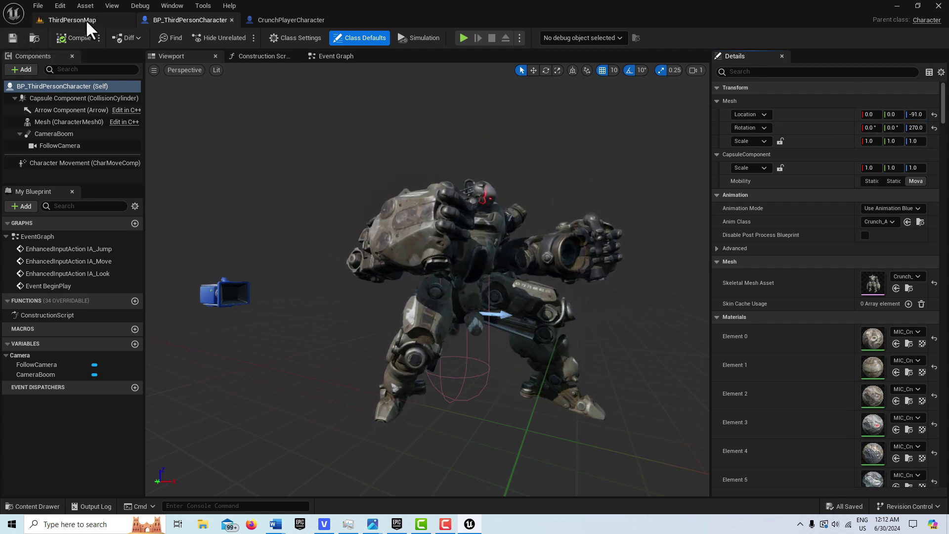
click(85, 20)
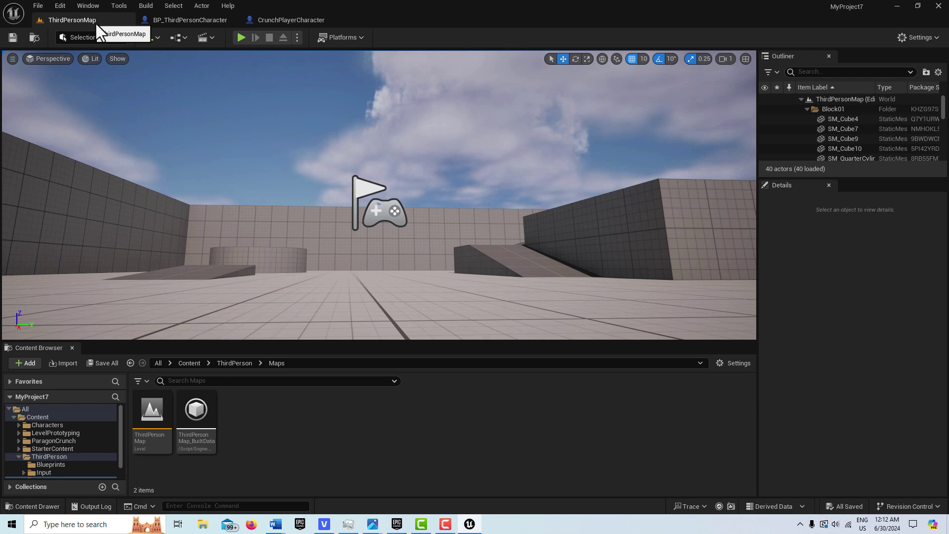
Play ThirdPersonMap to test the Crunch character's running and jumping around the level, then end the play session.
click(241, 37)
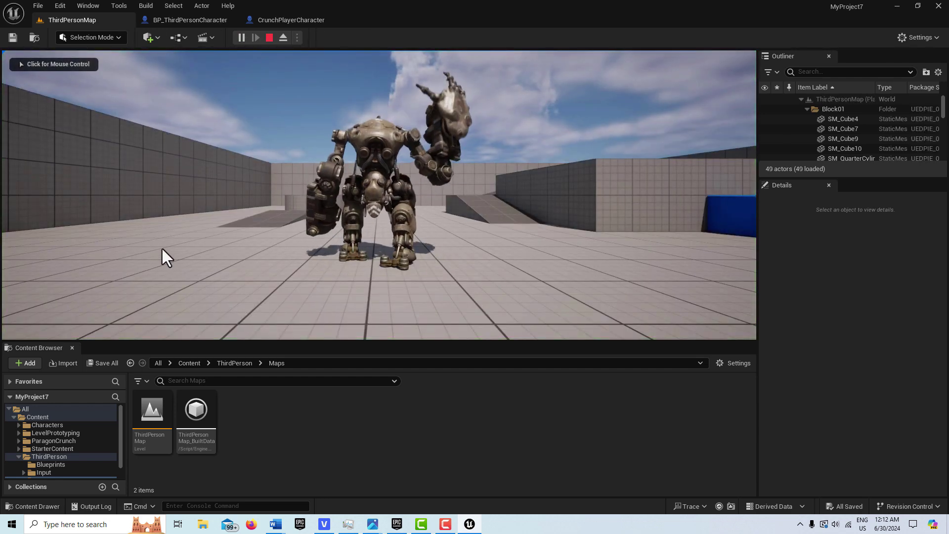
click(112, 274)
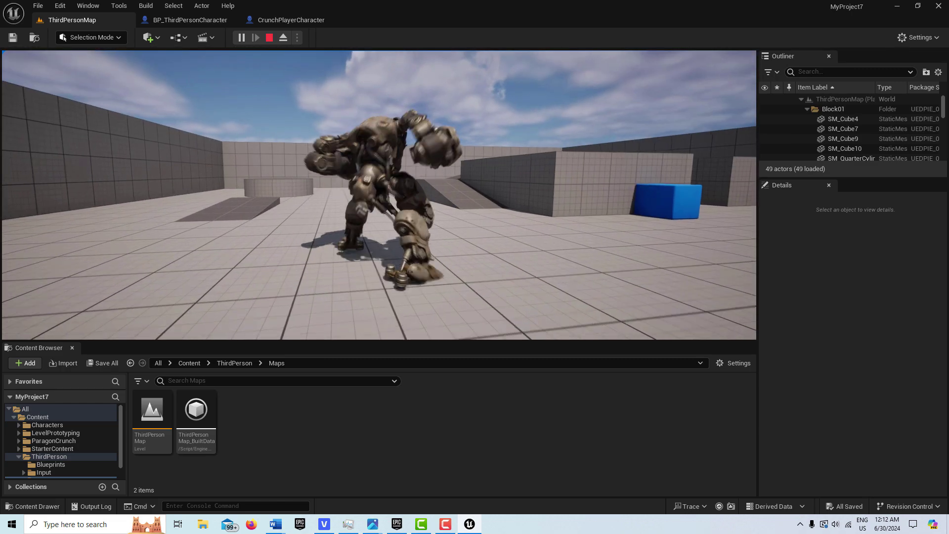
key(w)
key(space)
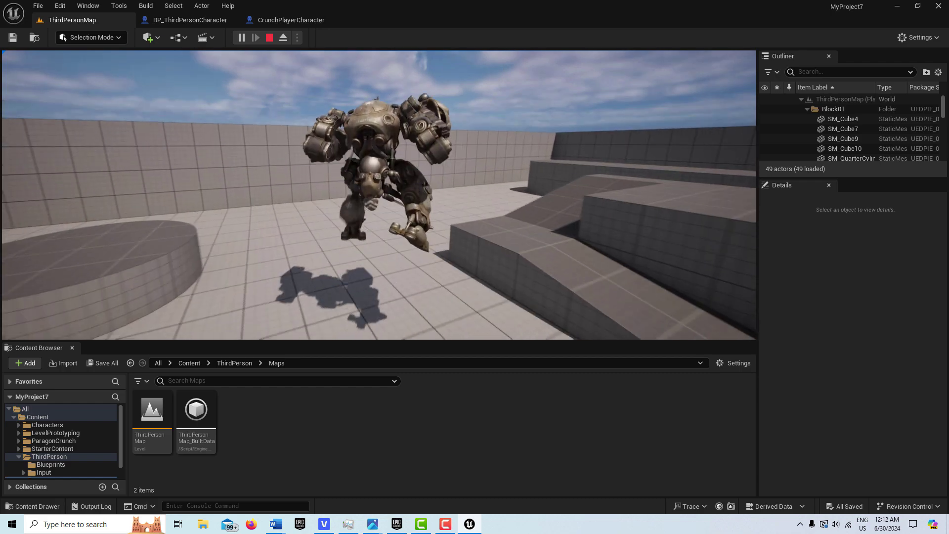
key(space)
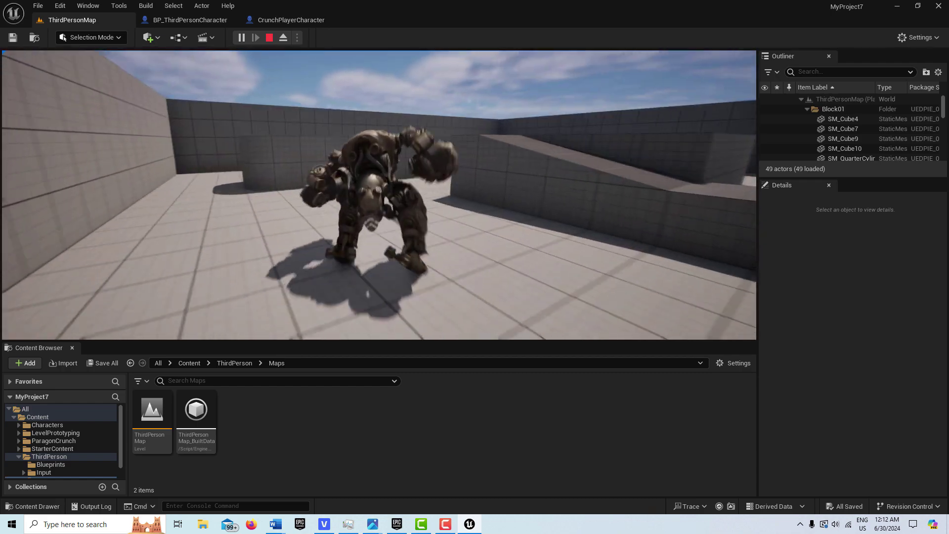
key(w)
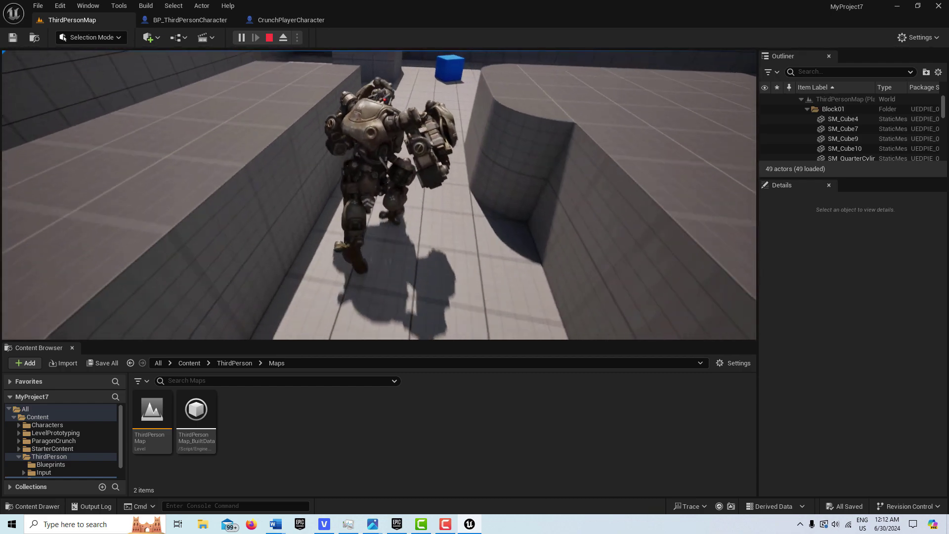
key(w)
key(w)
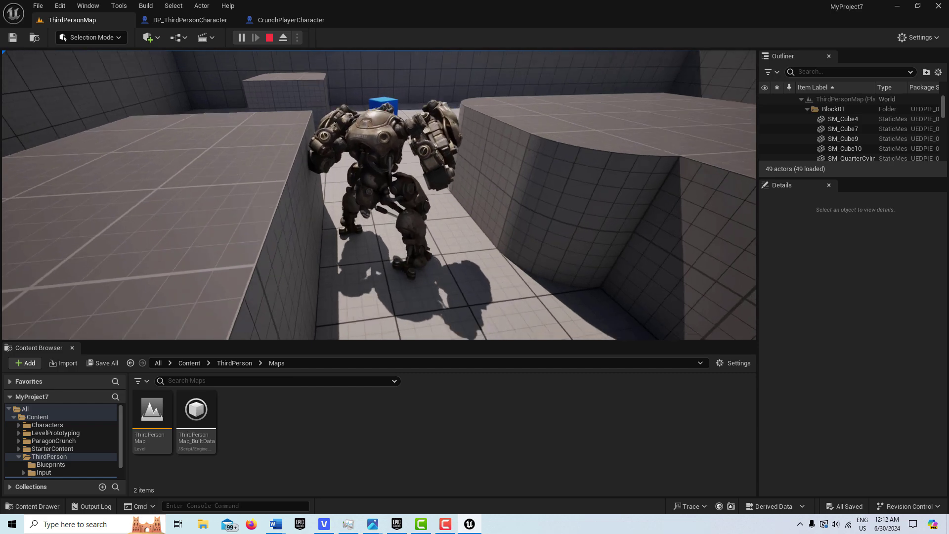
key(w)
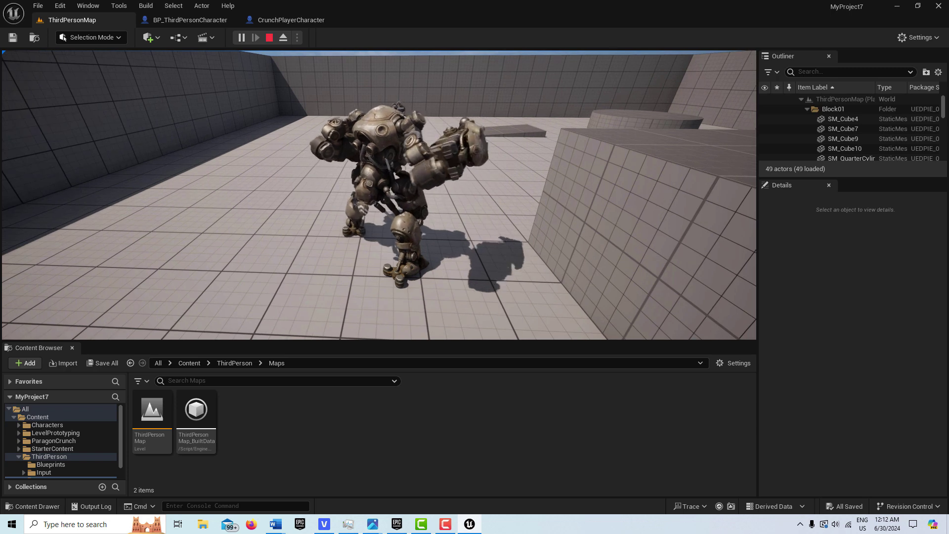
key(Escape)
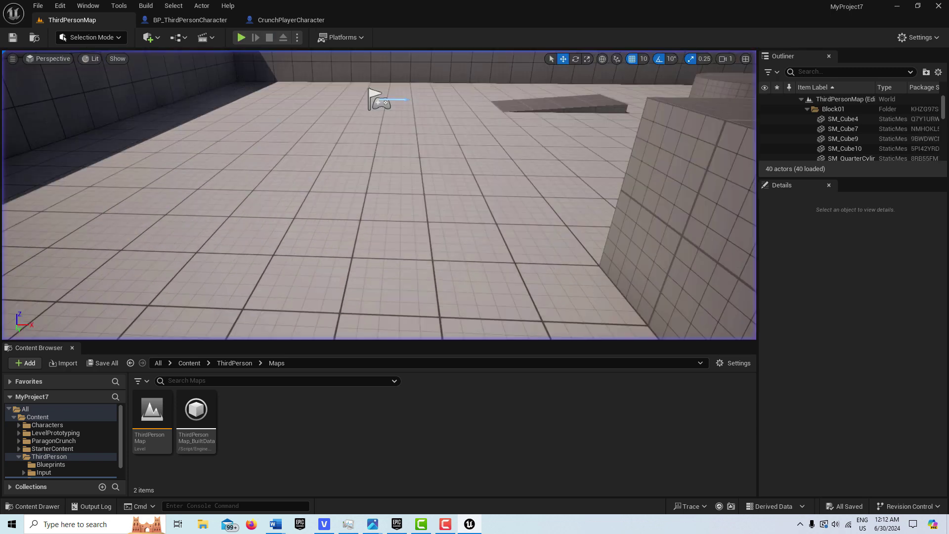
Open Crunch_AnimBlueprint from the ParagonCrunch/Characters/Heroes/Crunch folder.
click(49, 440)
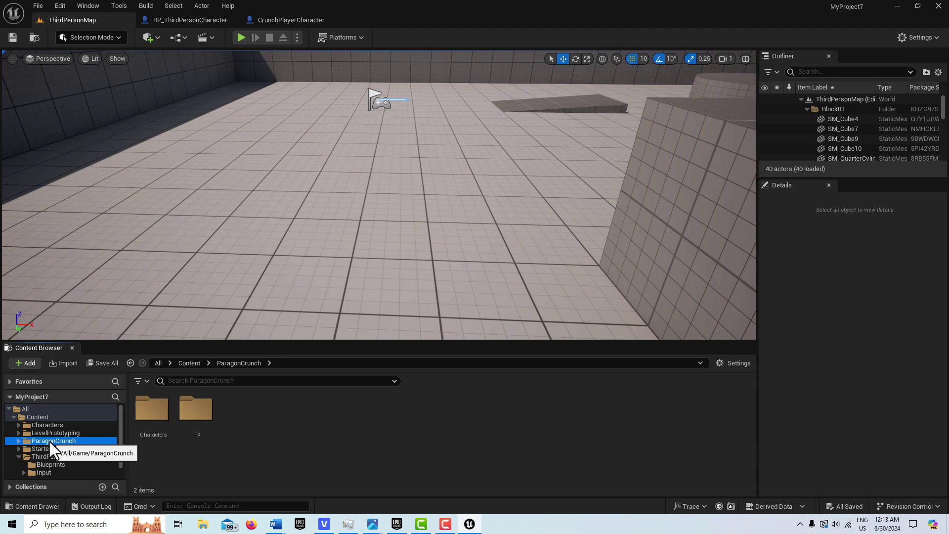
double_click(159, 409)
double_click(200, 411)
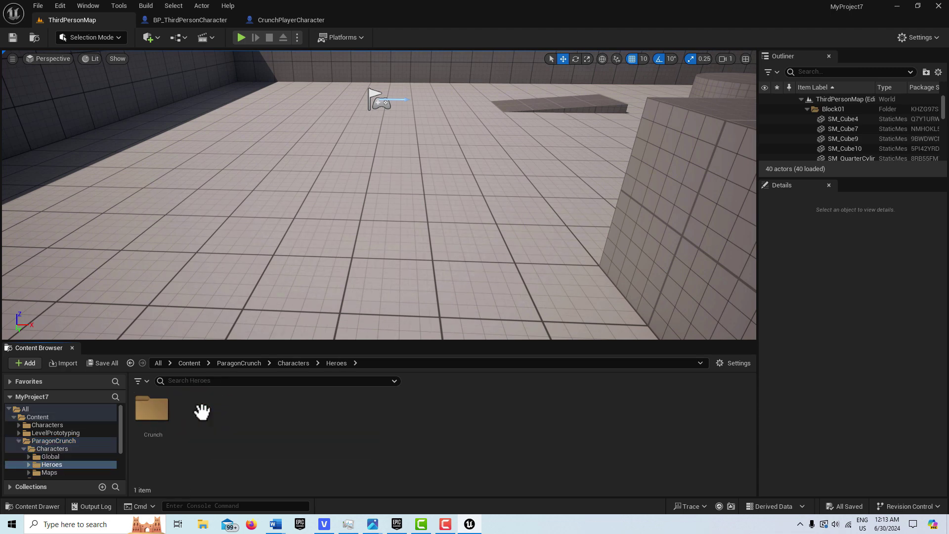
double_click(156, 410)
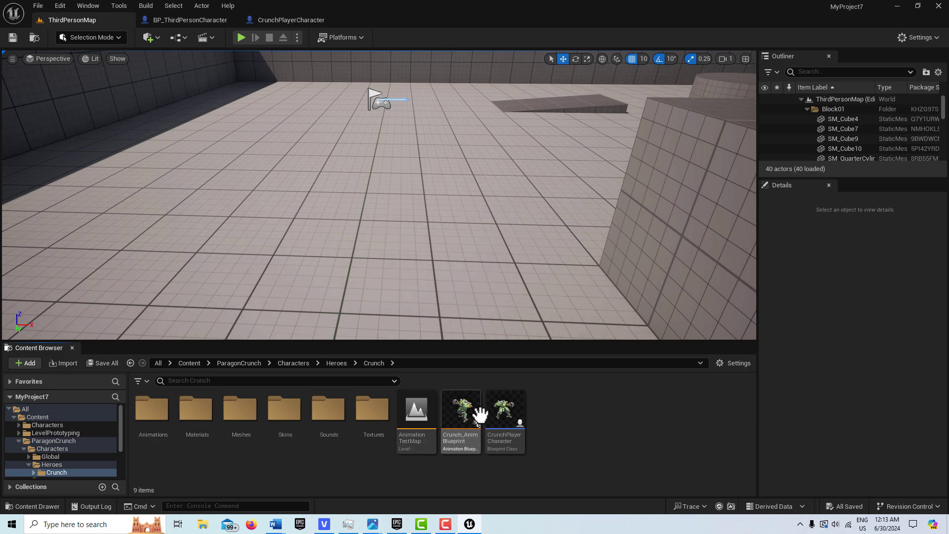
click(465, 414)
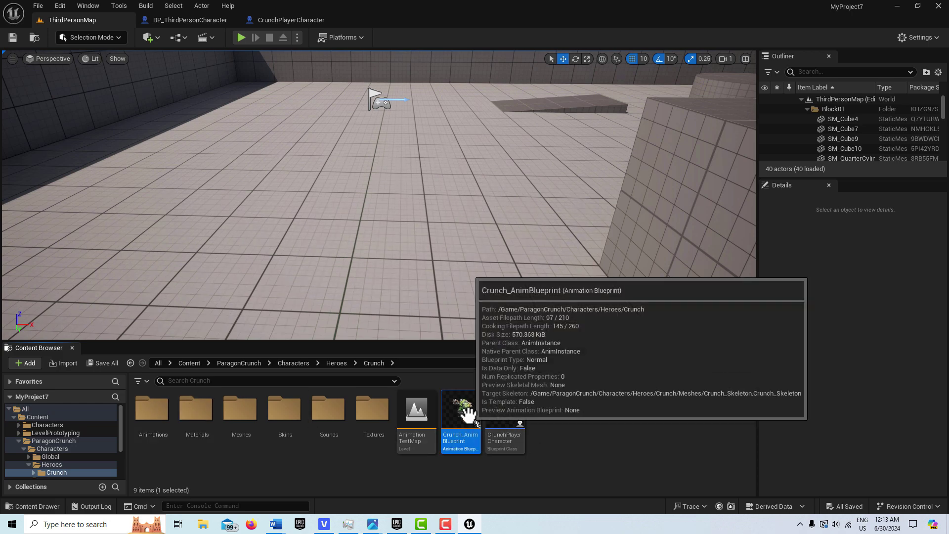
double_click(467, 414)
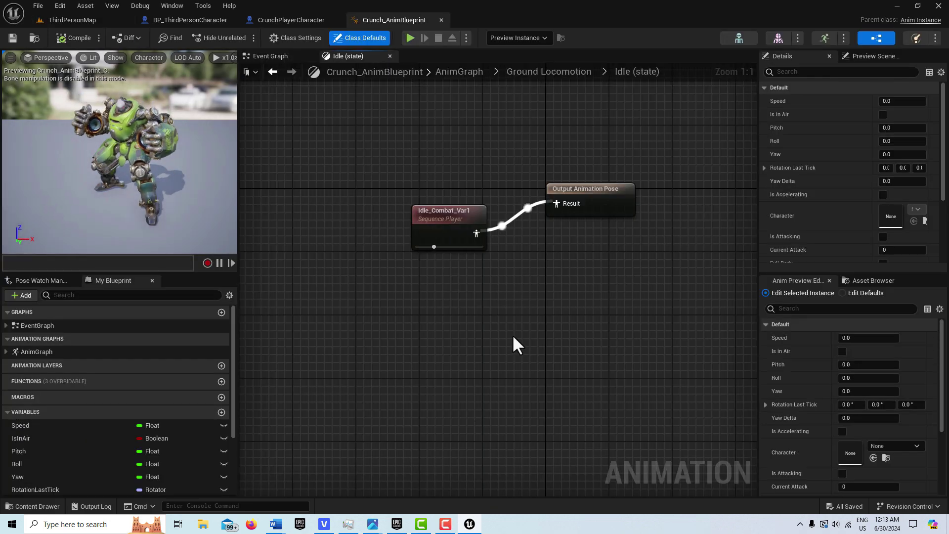
Examine the Idle state and the Event Graph of Crunch_AnimBlueprint, including the attack, IsInAir, speed and rotation logic.
scroll(511, 334, down, 5)
scroll(506, 333, up, 2)
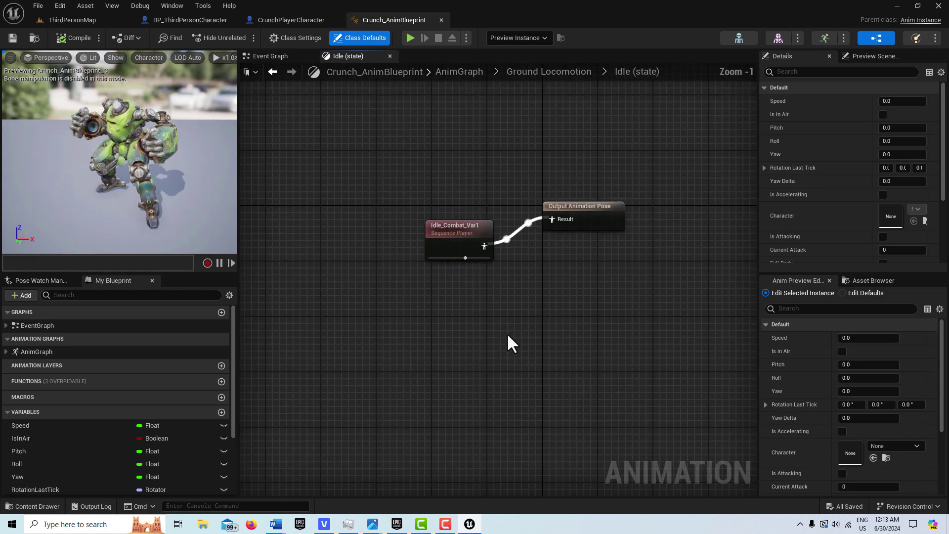
scroll(507, 333, down, 1)
click(276, 55)
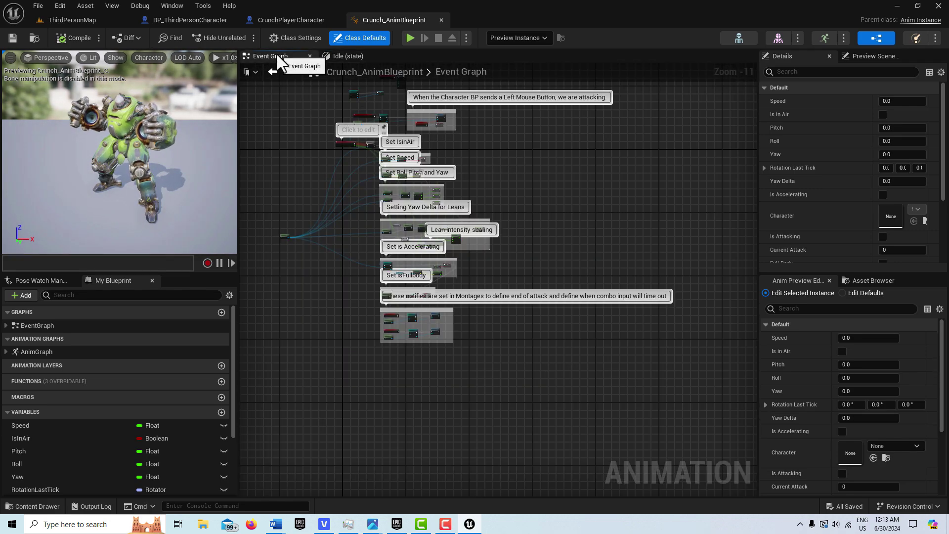
scroll(572, 250, down, 3)
scroll(598, 356, down, 1)
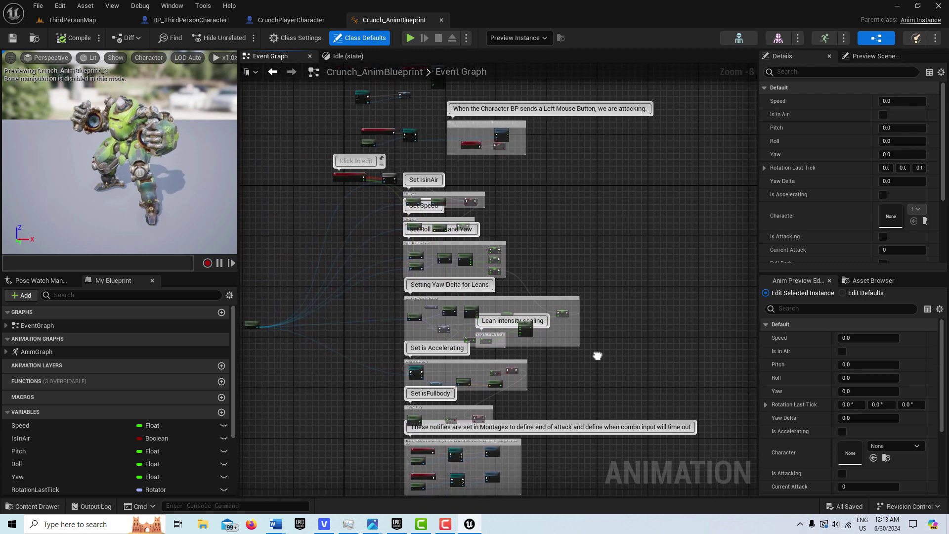
scroll(546, 366, up, 4)
right_drag(543, 375, 626, 495)
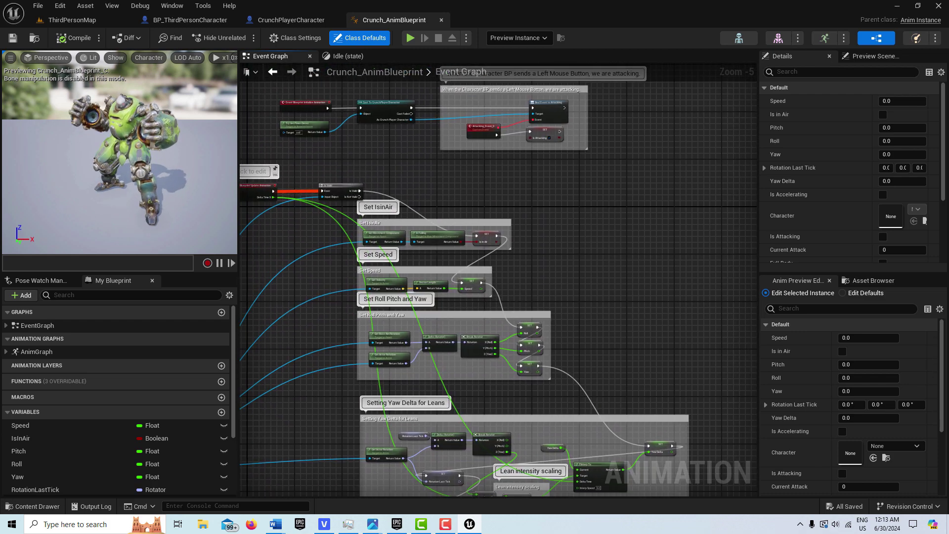
right_drag(625, 346, 709, 465)
right_drag(343, 266, 303, 208)
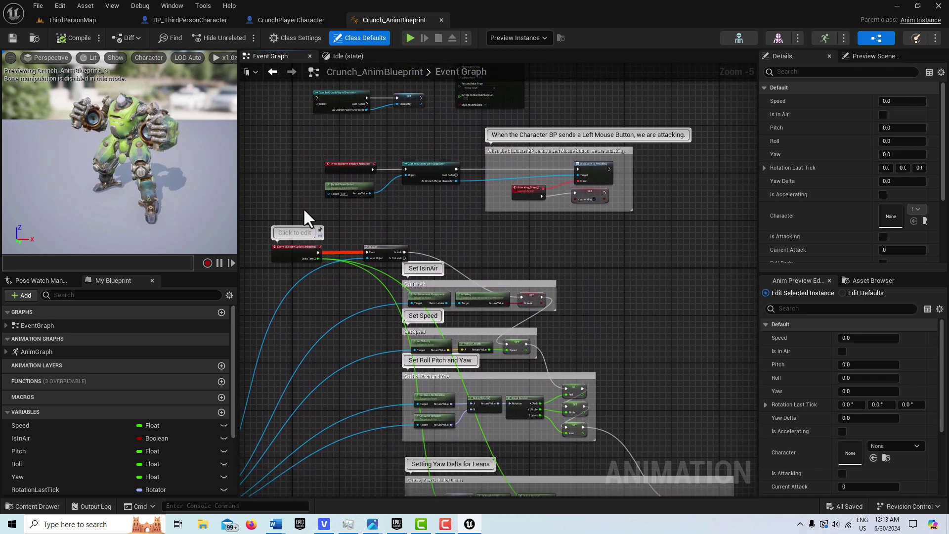
Return to ThirdPersonMap and play the level again, running the Crunch character forward through it.
click(90, 19)
click(242, 37)
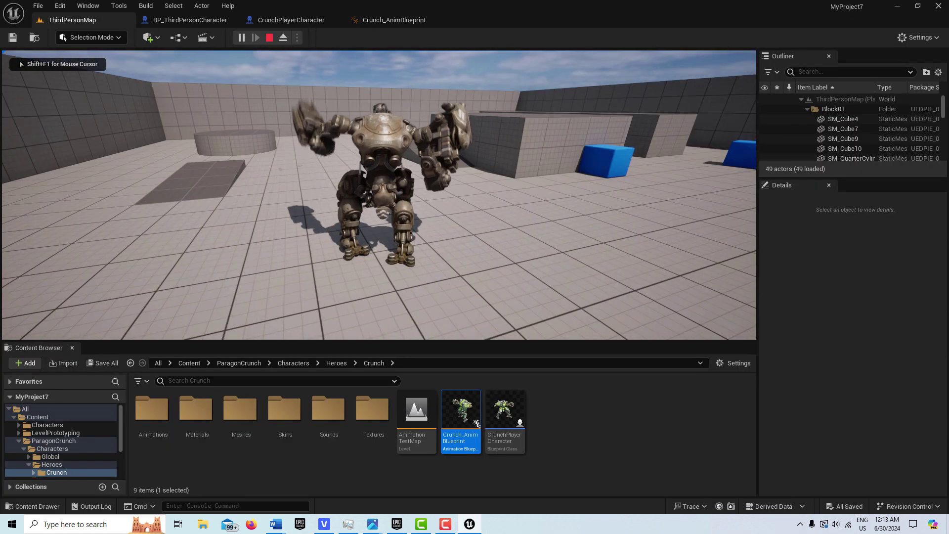
key(w)
key(w)
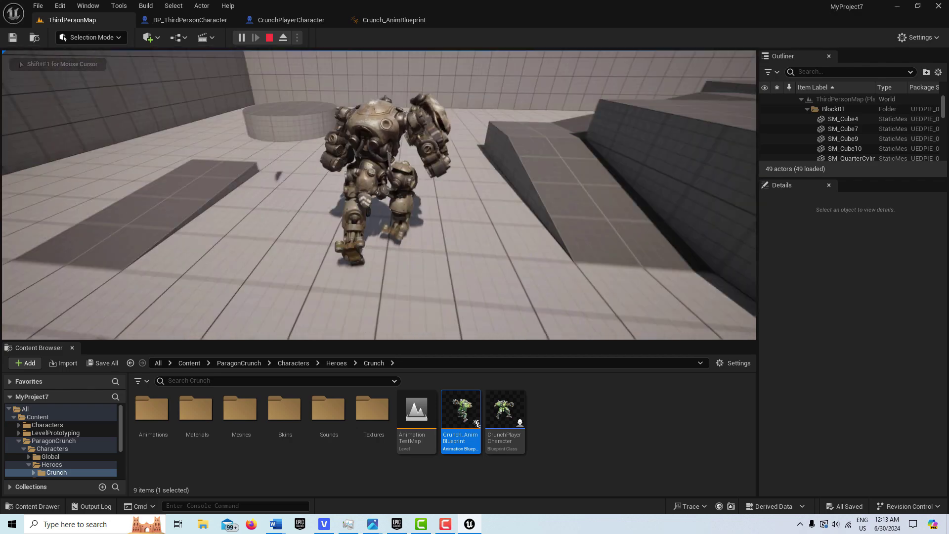
key(w)
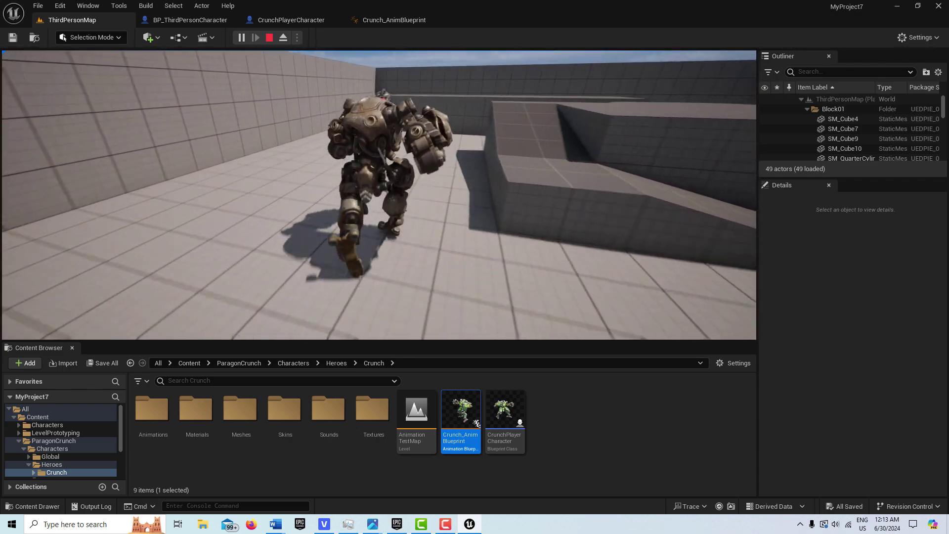